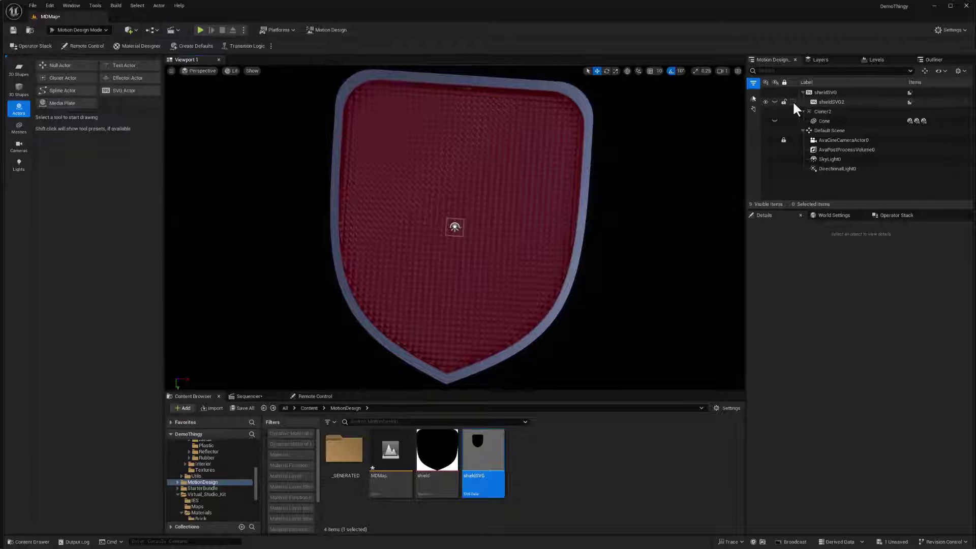
pyautogui.hotkey('ctrl', 'z')
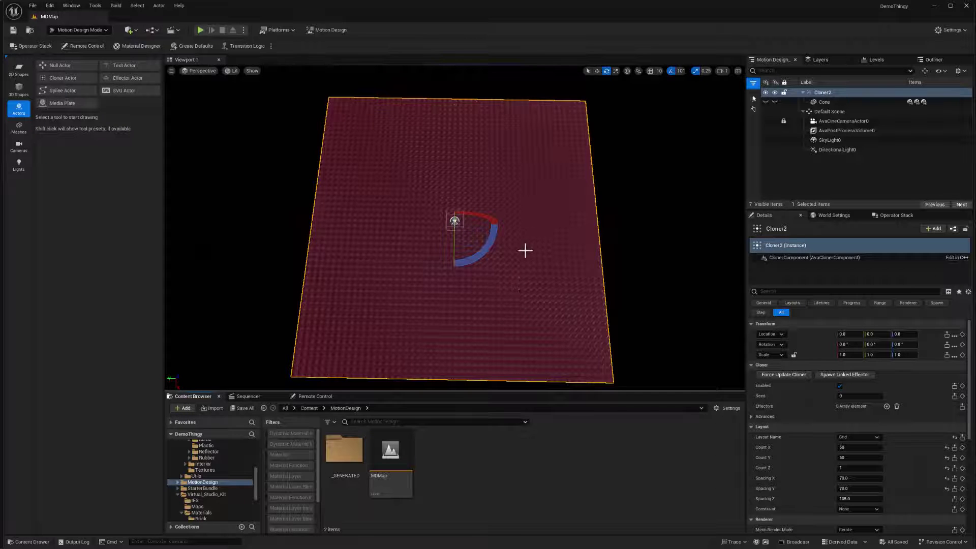
# Switch to Inkscape and draw a rectangle about 57 by 75 mm below the shield, with corners rounded to about 12.4 mm
pyautogui.hotkey('alt', 'Tab')
pyautogui.click(275, 239)
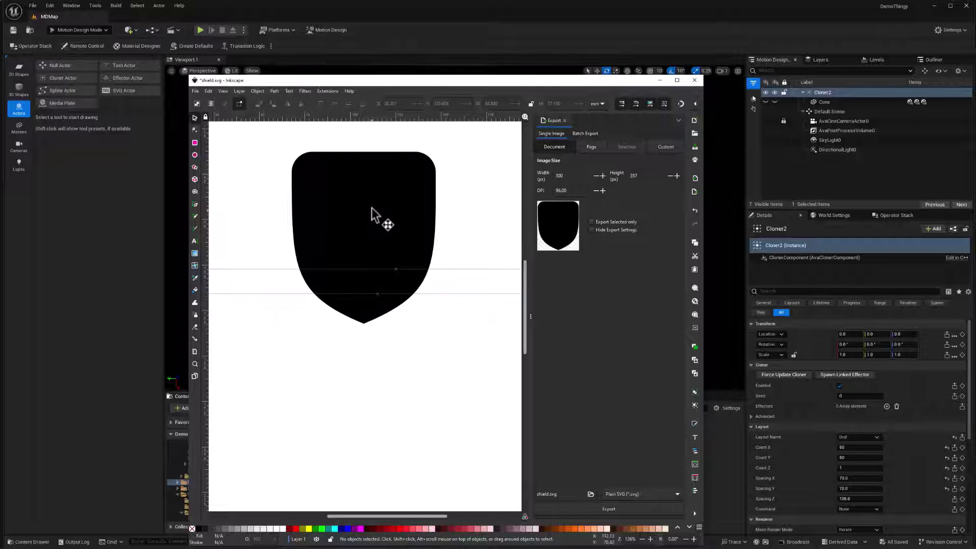
pyautogui.click(195, 143)
pyautogui.moveTo(242, 328); pyautogui.dragTo(346, 465)
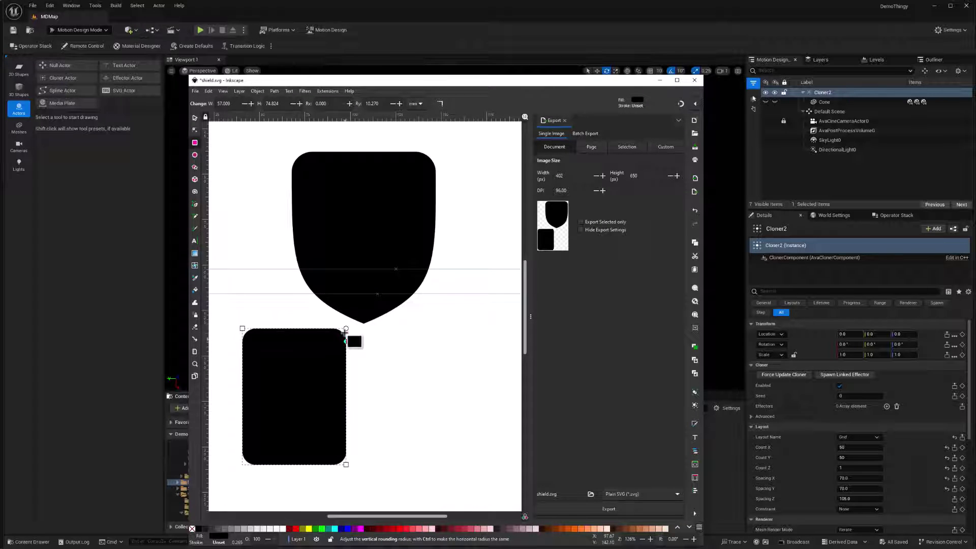
pyautogui.moveTo(345, 331); pyautogui.dragTo(345, 352)
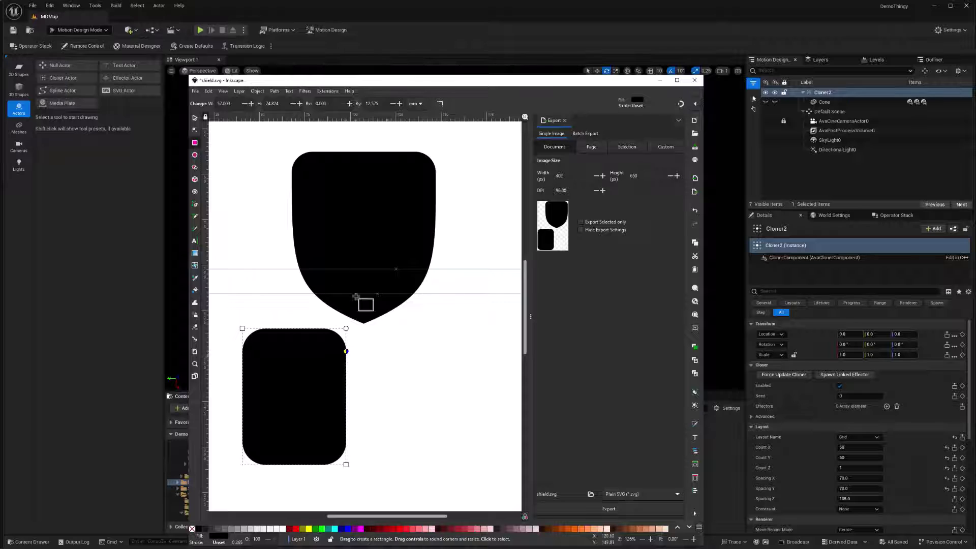
# Convert the rounded rectangle to a path and insert a node midway along its bottom edge
pyautogui.click(274, 90)
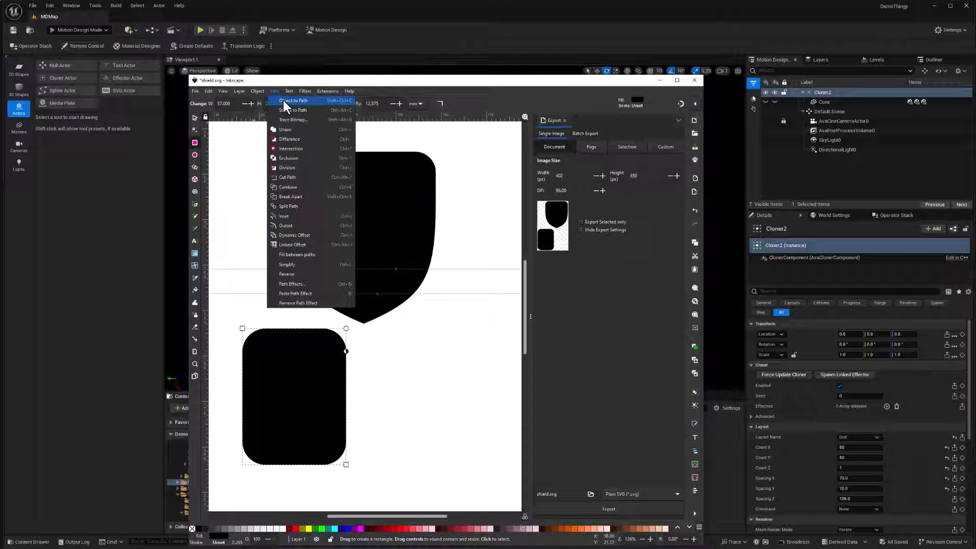
pyautogui.click(282, 100)
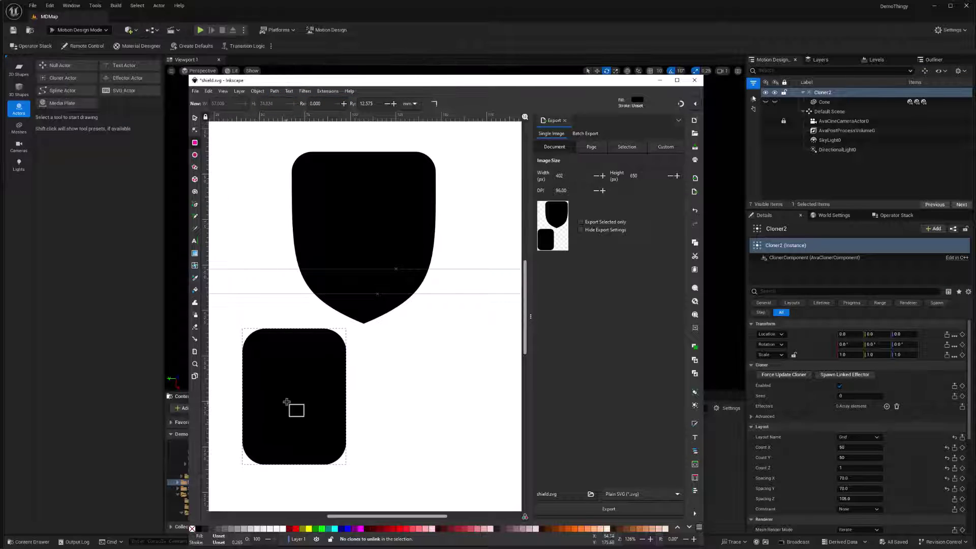
pyautogui.click(195, 117)
pyautogui.doubleClick(303, 402)
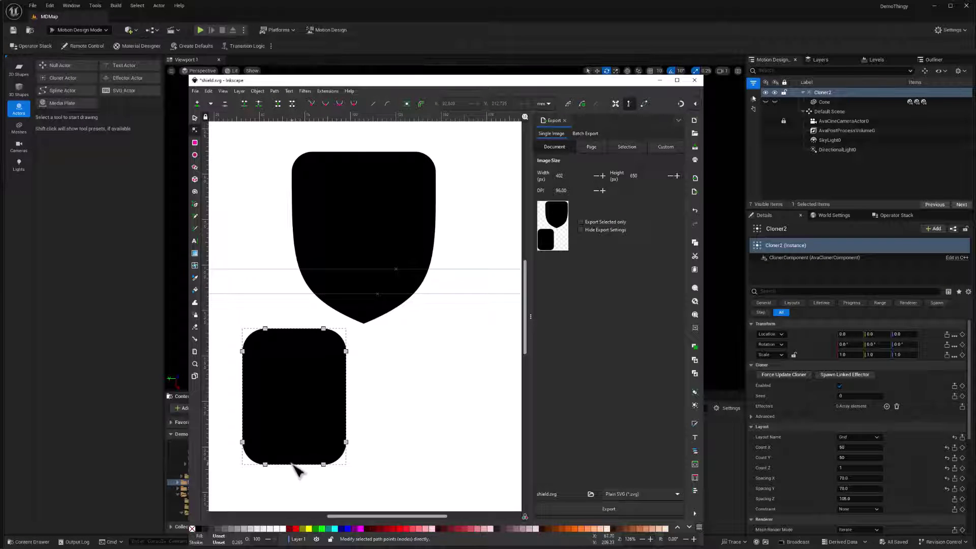
pyautogui.click(297, 464)
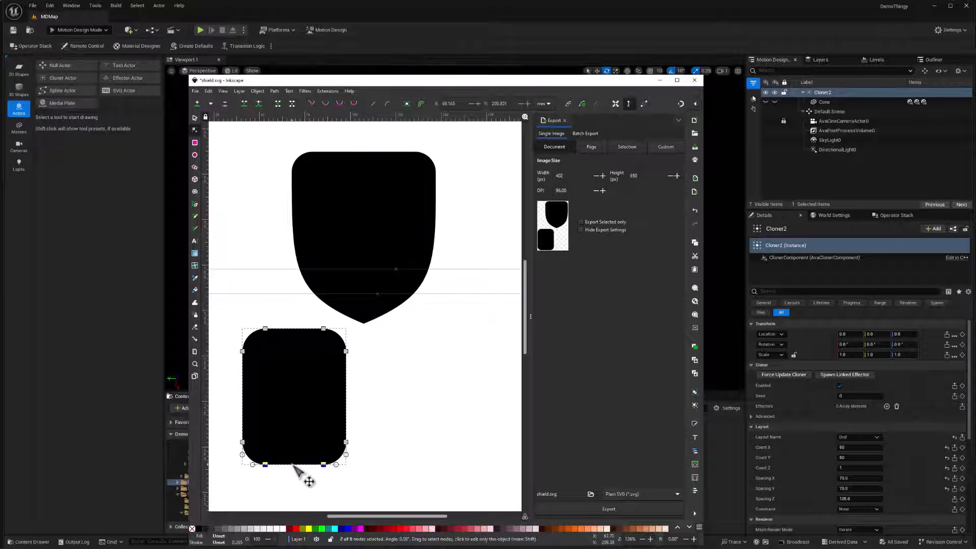
pyautogui.click(198, 103)
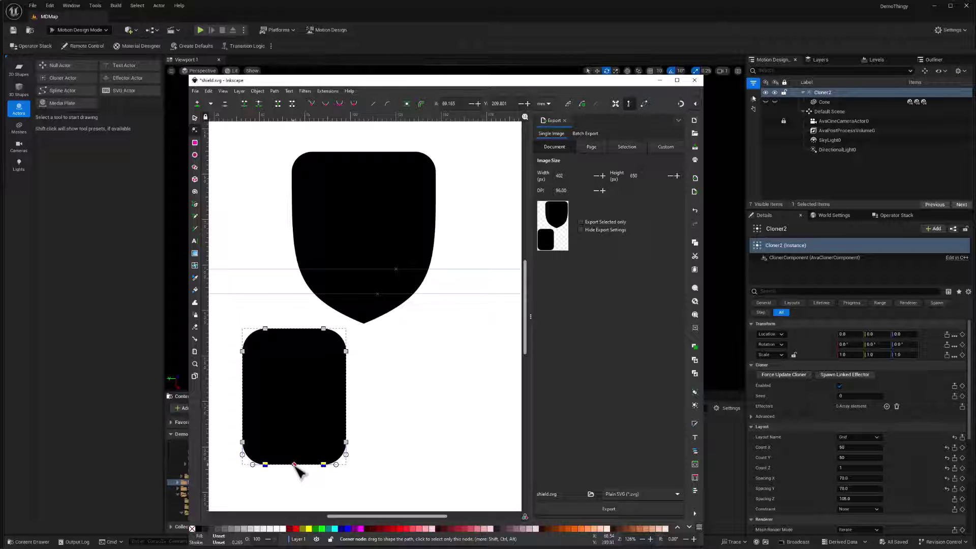
# Delete the path's lower corner nodes and adjust the bottom node's two handles to form a pointed shield
pyautogui.moveTo(225, 422); pyautogui.dragTo(361, 438)
pyautogui.press('Delete')
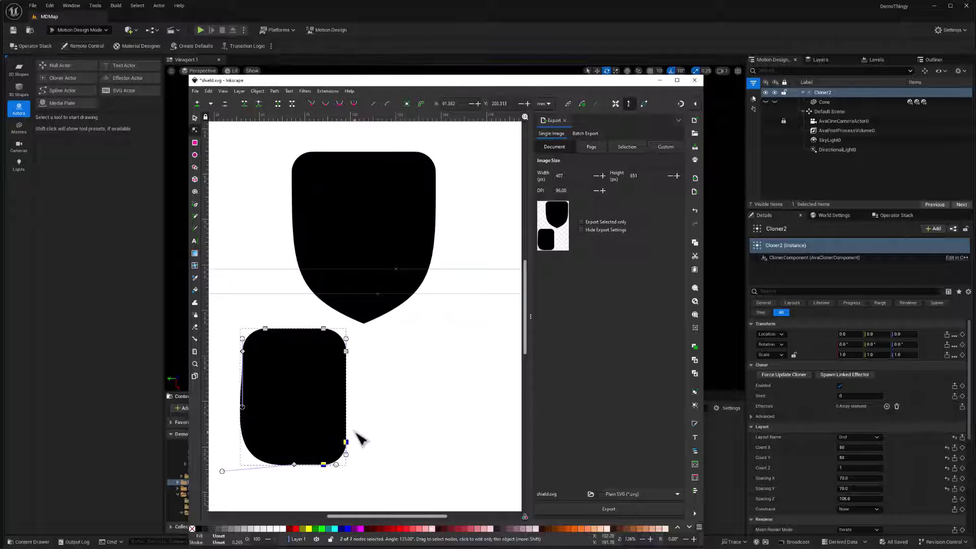
pyautogui.press('Delete')
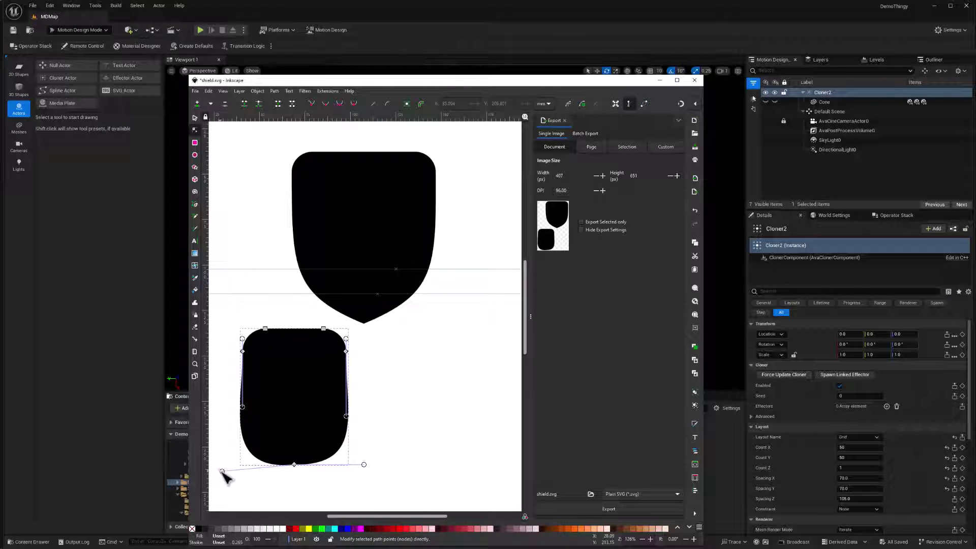
pyautogui.moveTo(223, 471); pyautogui.dragTo(242, 438)
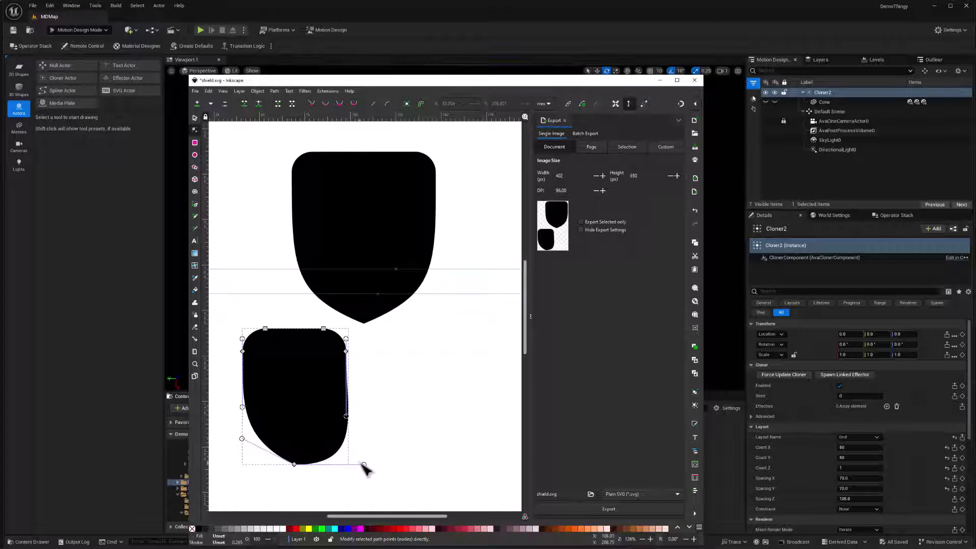
pyautogui.moveTo(363, 464); pyautogui.dragTo(352, 436)
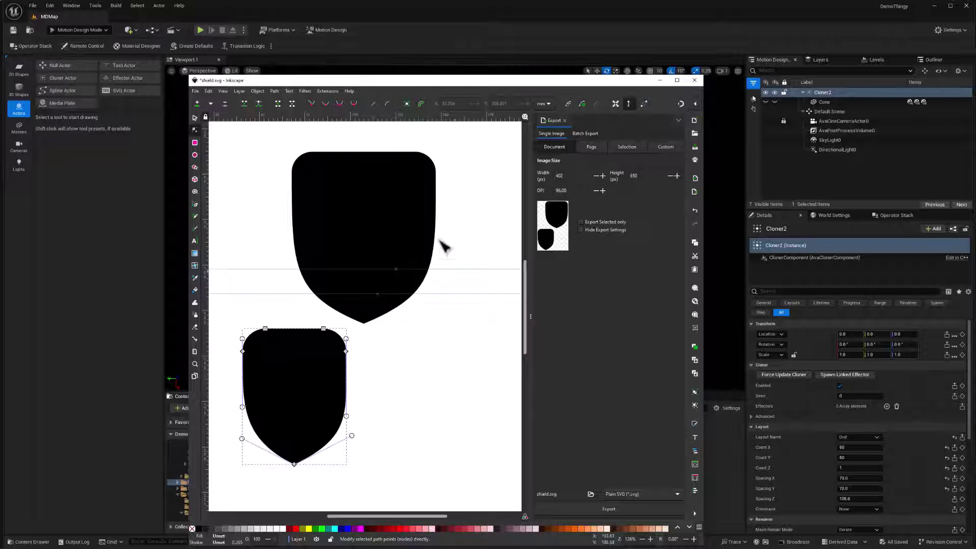
# Delete the newly drawn smaller shield and set the export format to Portable Network Graphic (*.png)
pyautogui.click(194, 118)
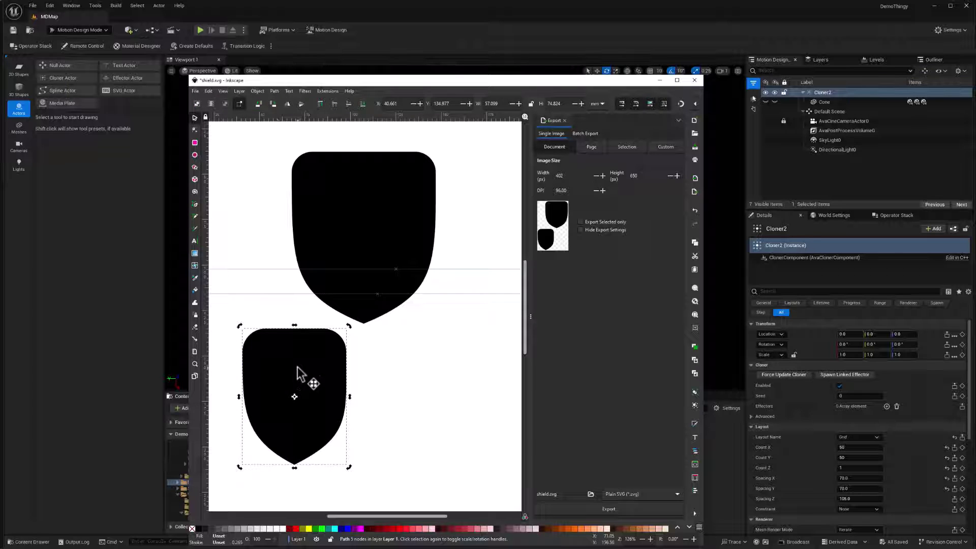
pyautogui.press('Delete')
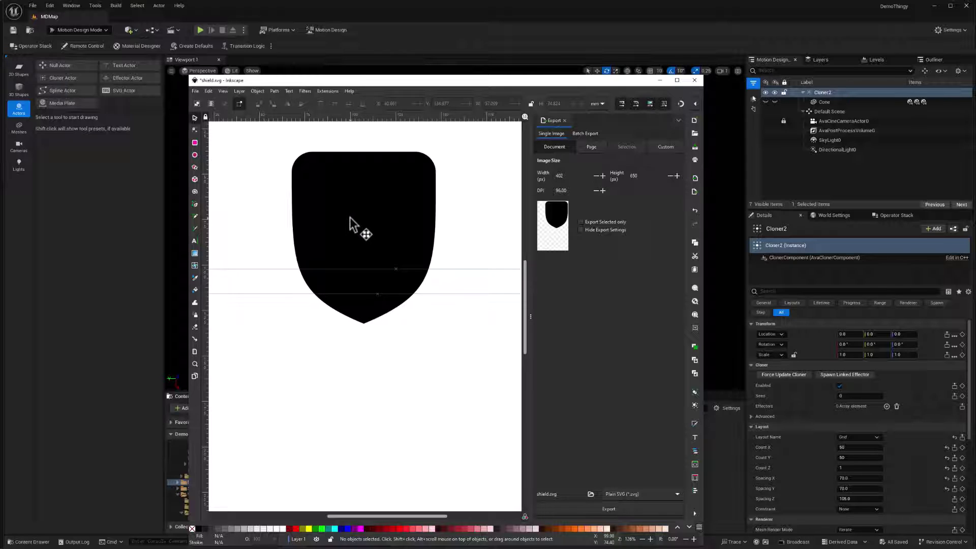
pyautogui.click(638, 494)
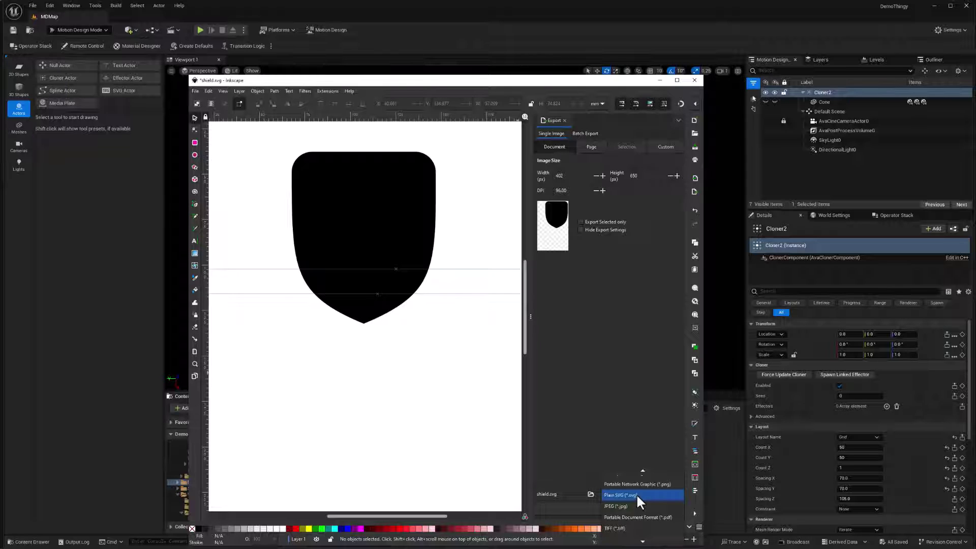
pyautogui.click(637, 484)
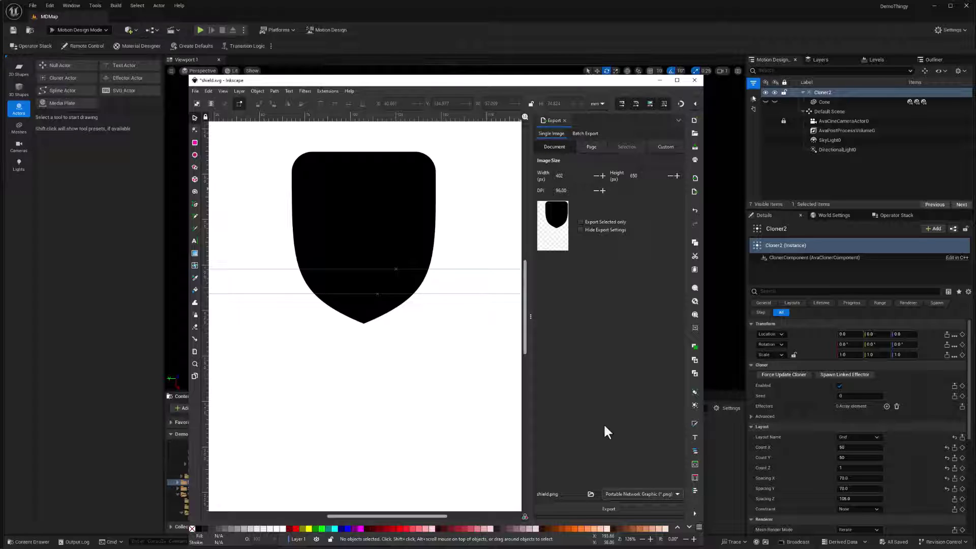
# Switch to the DemoThingy project in Unreal Editor and import shield.png and shieldSVG.svg from Downloads into the MotionDesign folder
pyautogui.hotkey('alt', 'Tab')
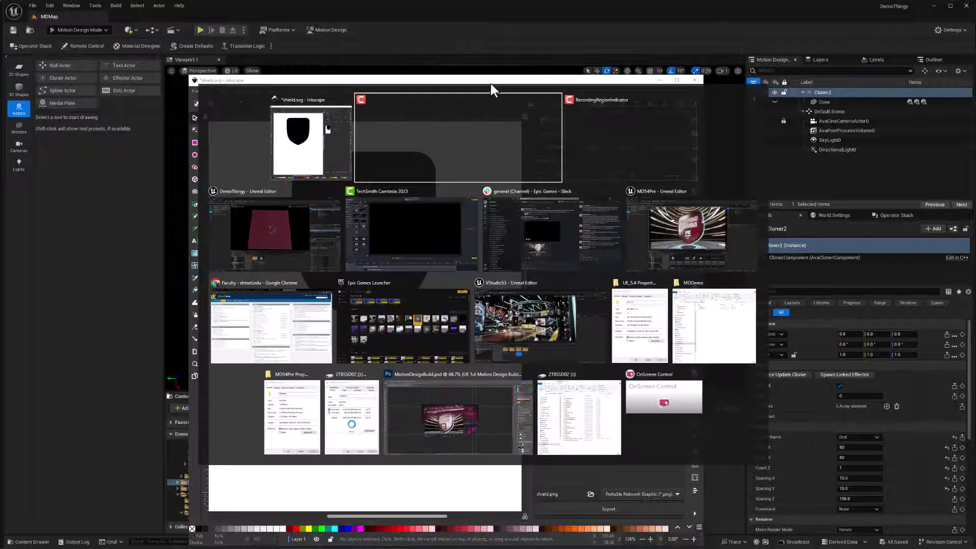
pyautogui.click(269, 226)
pyautogui.rightClick(475, 469)
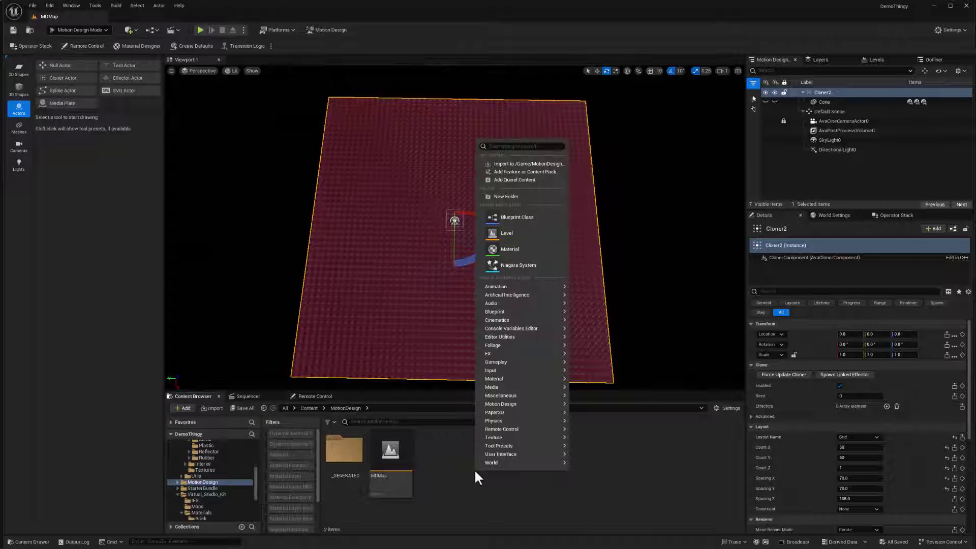
pyautogui.click(518, 162)
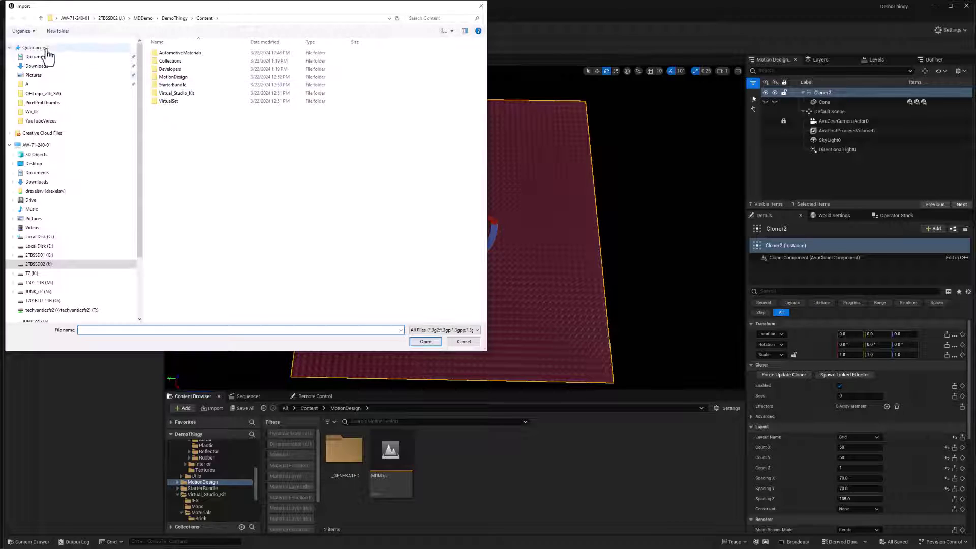
pyautogui.click(46, 66)
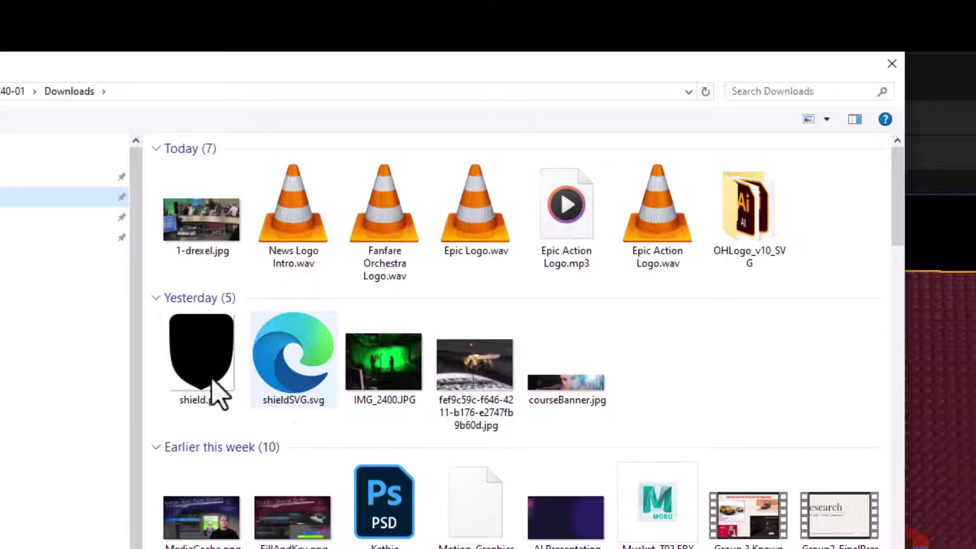
pyautogui.click(199, 362)
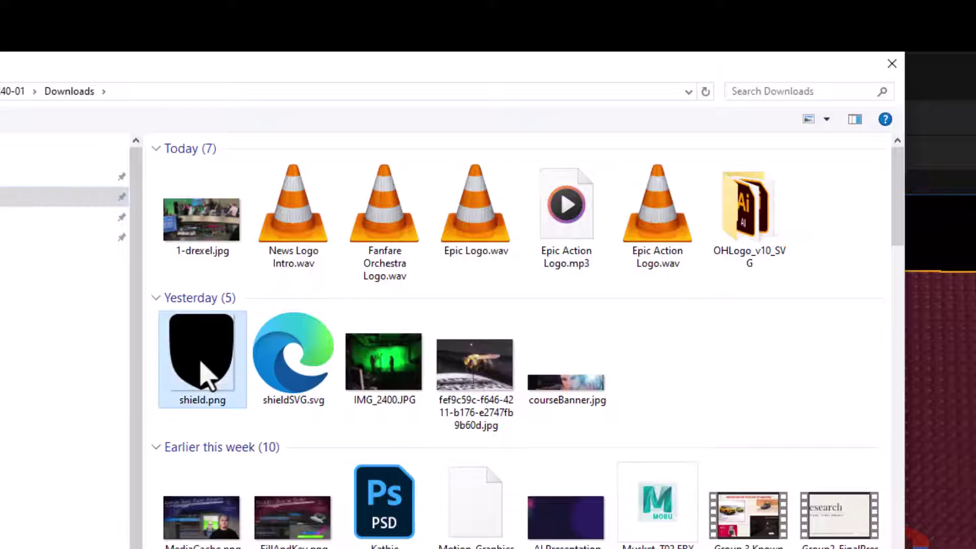
pyautogui.click(286, 375)
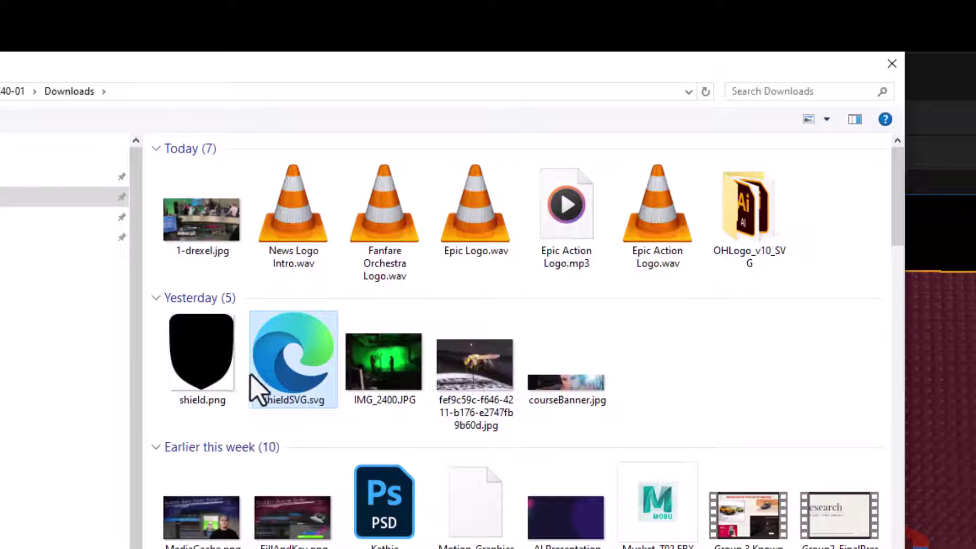
pyautogui.keyDown('ctrl'); pyautogui.click(206, 371); pyautogui.keyUp('ctrl')
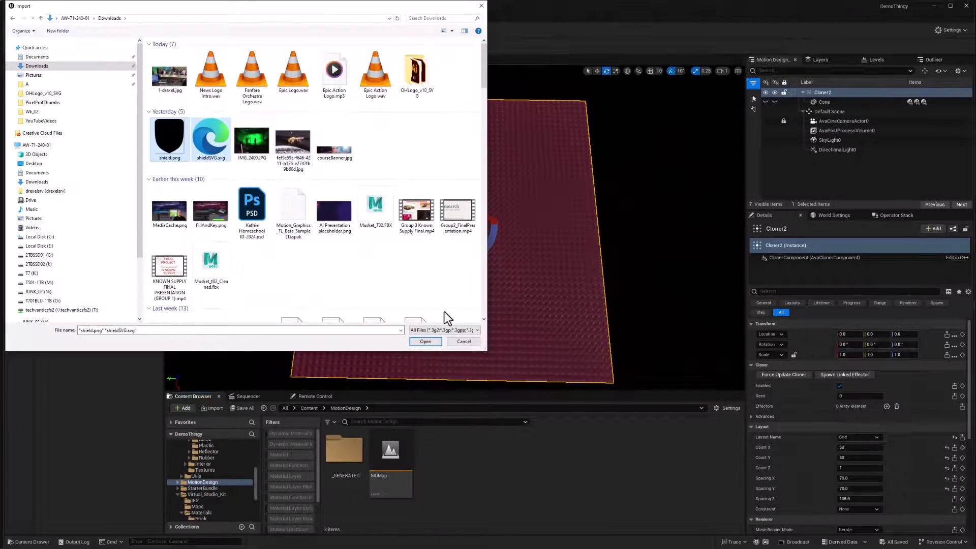
pyautogui.click(426, 342)
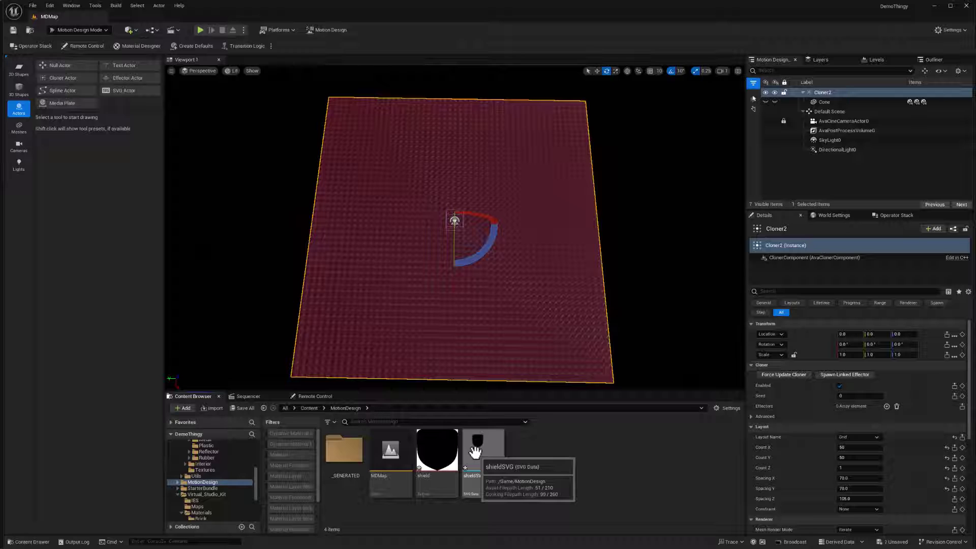
# Save the imported shield texture and shieldSVG asset
pyautogui.click(244, 408)
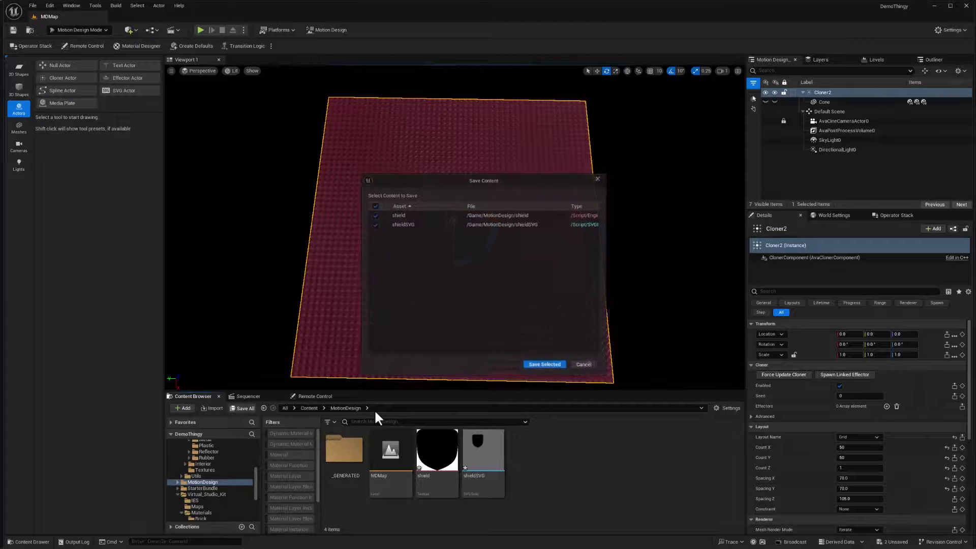
pyautogui.click(542, 365)
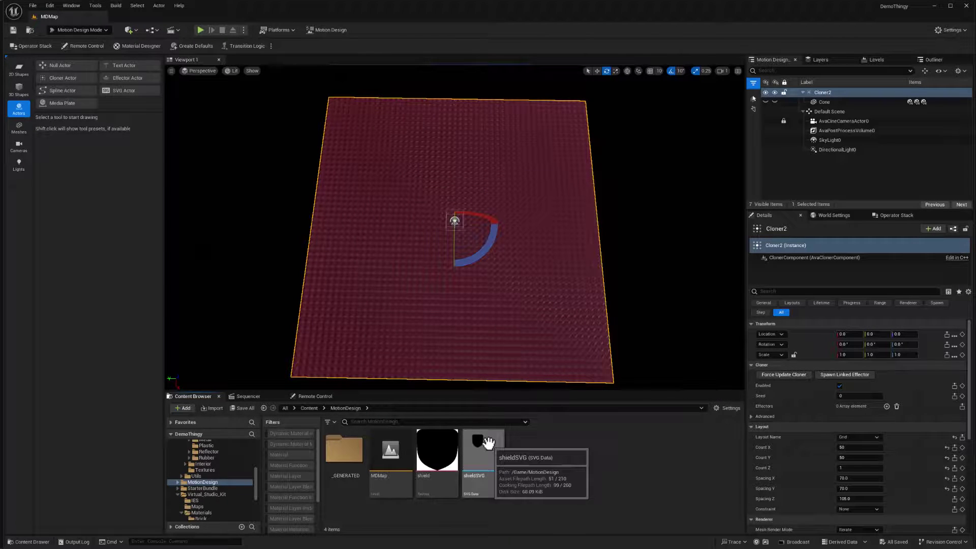
pyautogui.moveTo(435, 459); pyautogui.dragTo(493, 281)
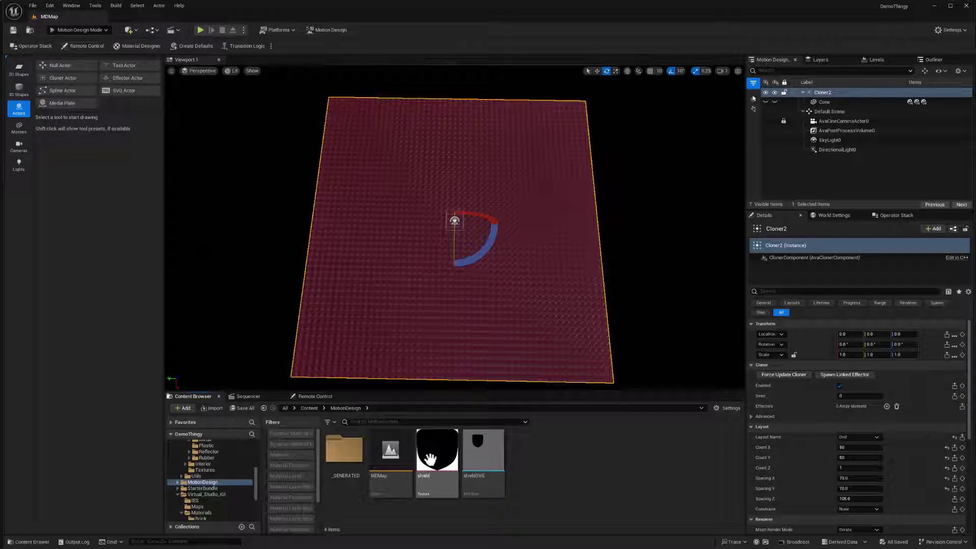
pyautogui.moveTo(441, 454)
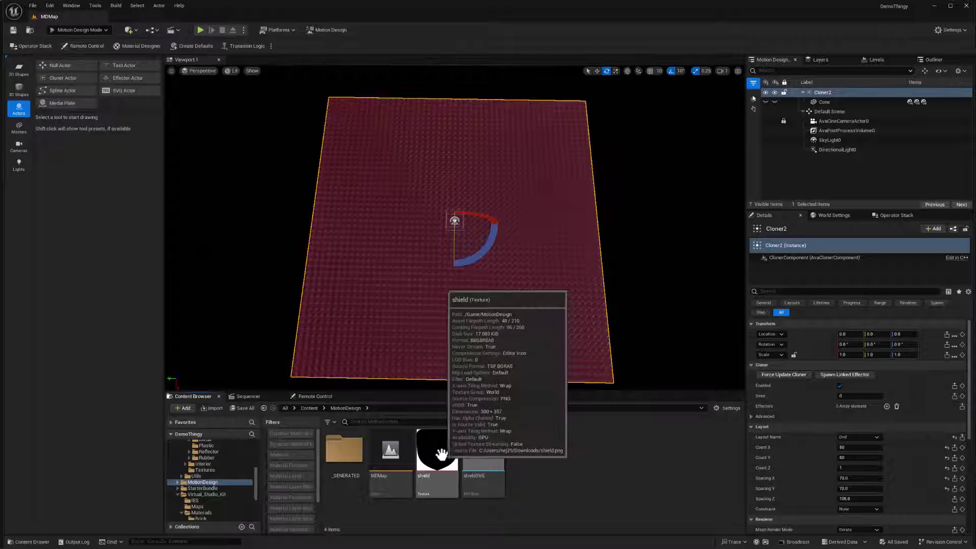
# Set the layout constraint of Cloner2 to Texture, keeping the Grid layout
pyautogui.click(819, 91)
pyautogui.scroll(-2, 836, 400)
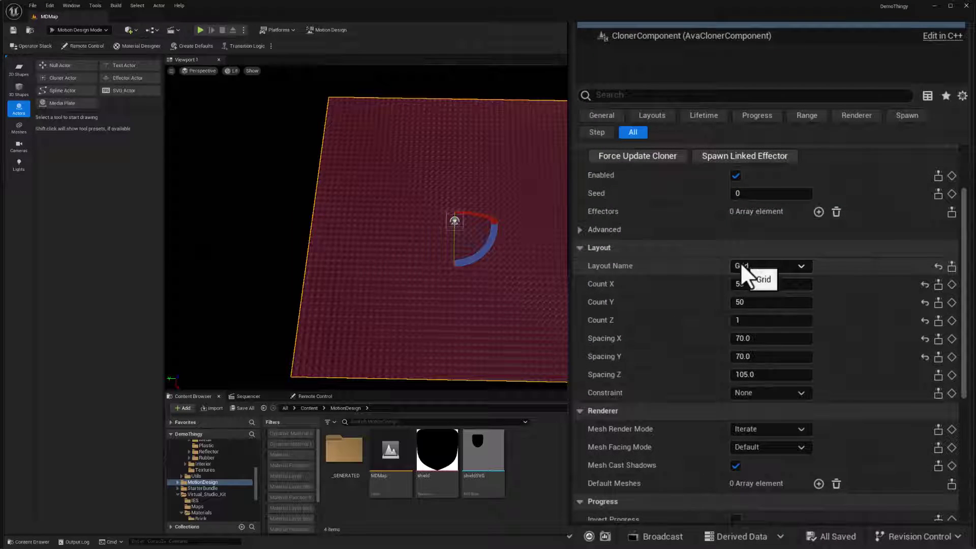
pyautogui.scroll(-1, 657, 294)
pyautogui.scroll(-3, 655, 291)
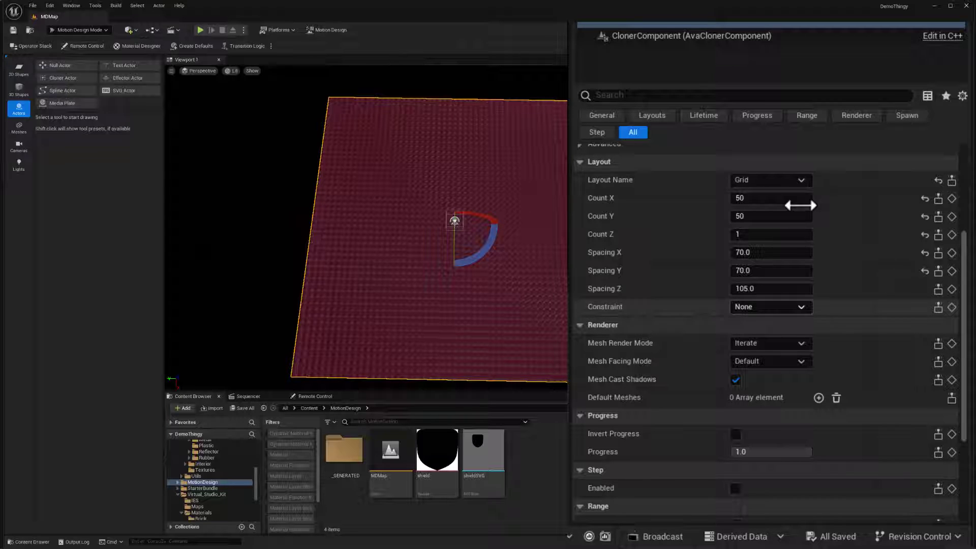
pyautogui.click(771, 180)
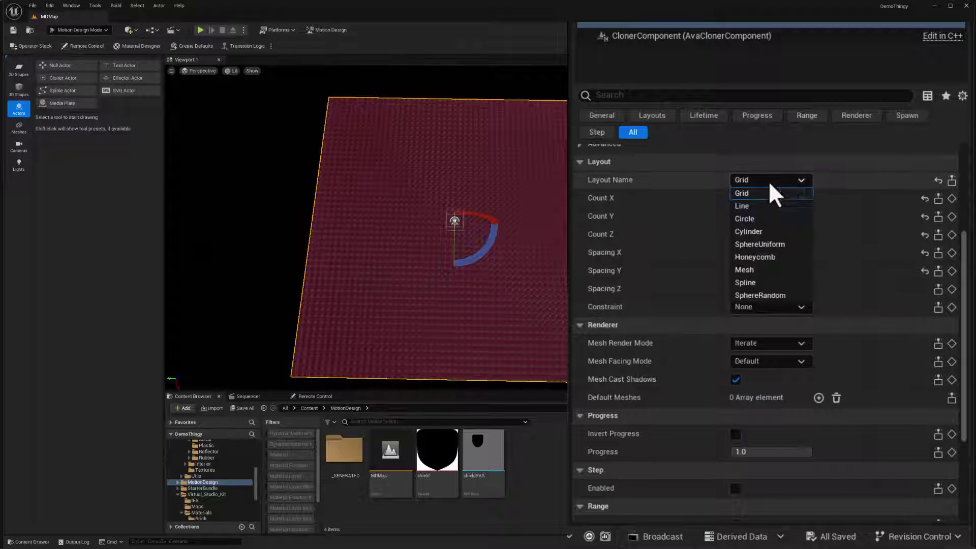
pyautogui.click(769, 181)
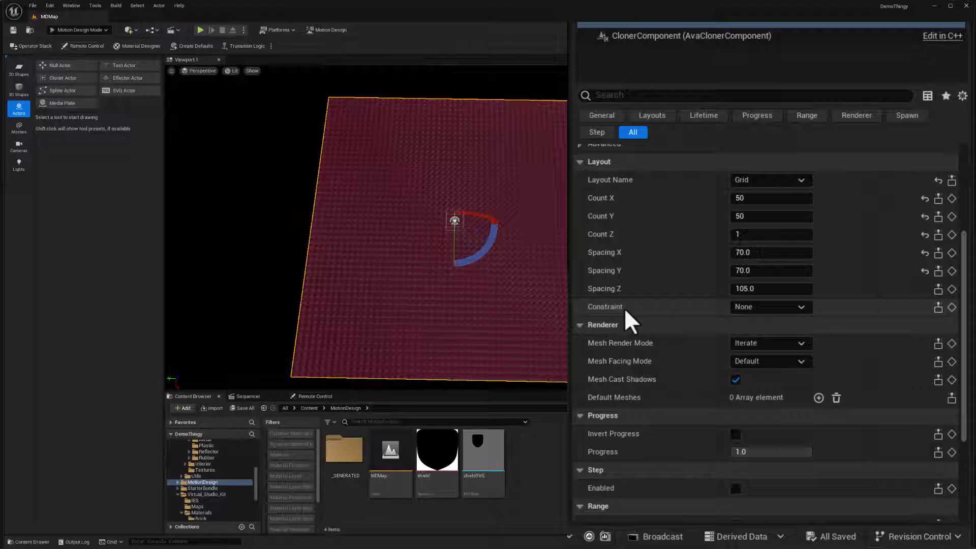
pyautogui.click(746, 308)
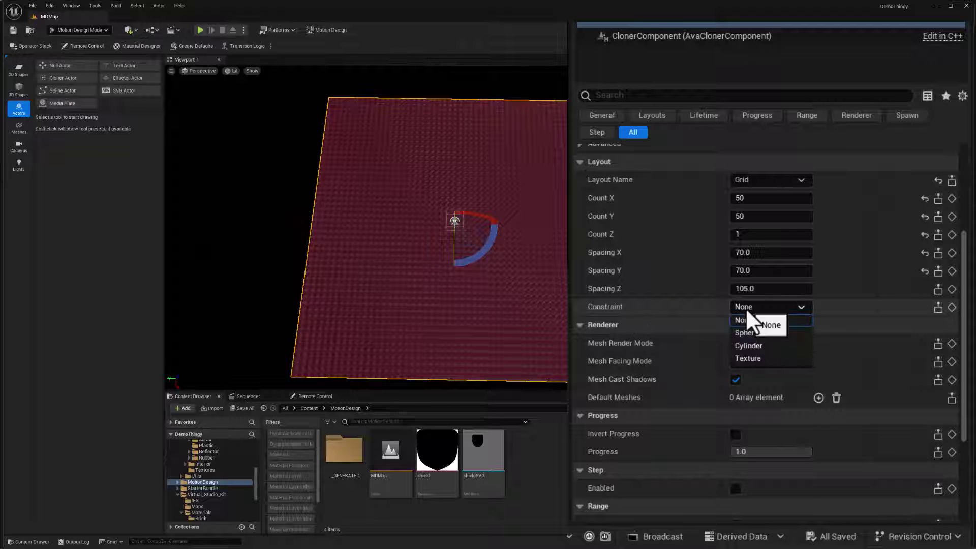
pyautogui.click(755, 359)
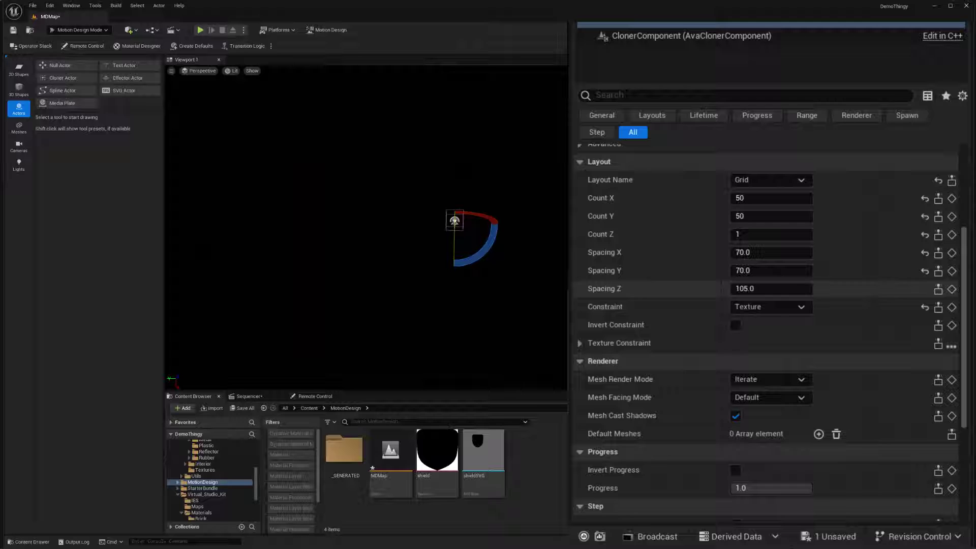
# Assign the shield texture to Cloner2's texture constraint and invert the constraint so the clones fill the shield silhouette
pyautogui.click(581, 343)
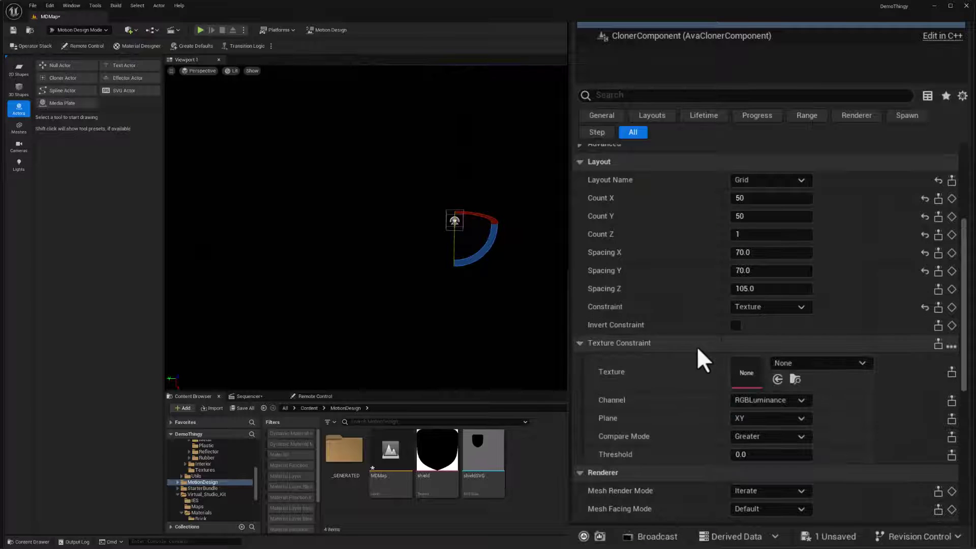
pyautogui.moveTo(451, 447); pyautogui.dragTo(742, 371)
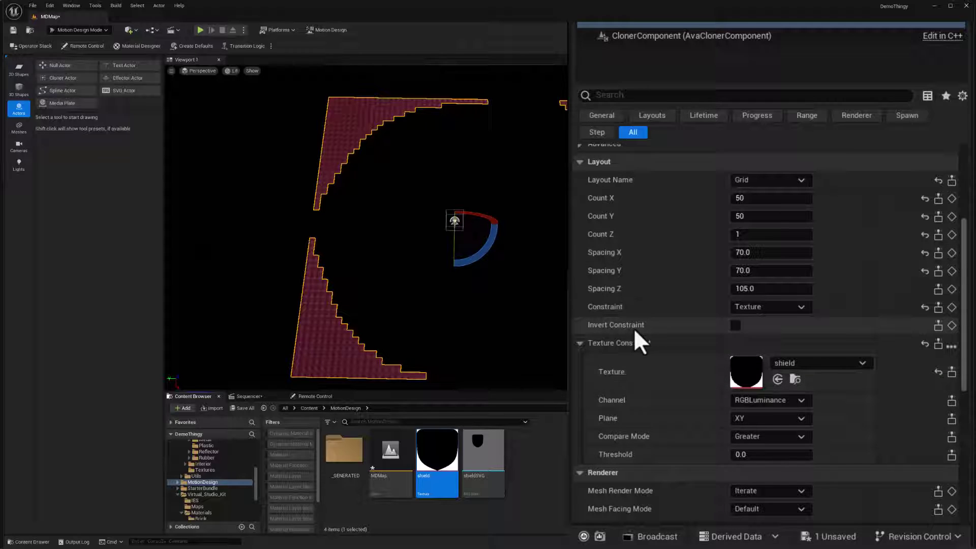
pyautogui.click(735, 325)
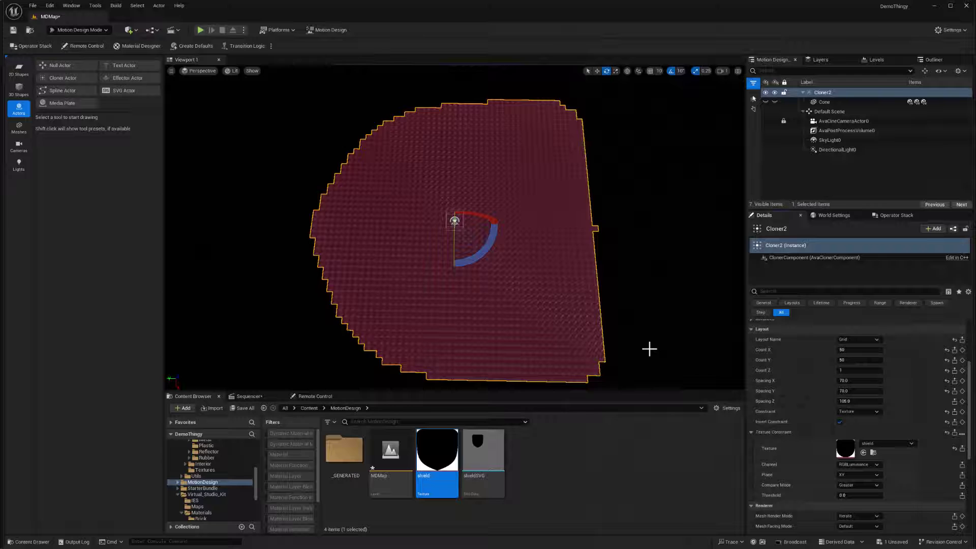
pyautogui.keyDown('alt'); pyautogui.moveTo(551, 316); pyautogui.dragTo(742, 315); pyautogui.keyUp('alt')
pyautogui.moveTo(513, 311)
pyautogui.keyDown('alt'); pyautogui.mouseDown()
pyautogui.moveTo(497, 310)
pyautogui.moveTo(533, 310)
pyautogui.moveTo(498, 310)
pyautogui.mouseUp(); pyautogui.keyUp('alt')
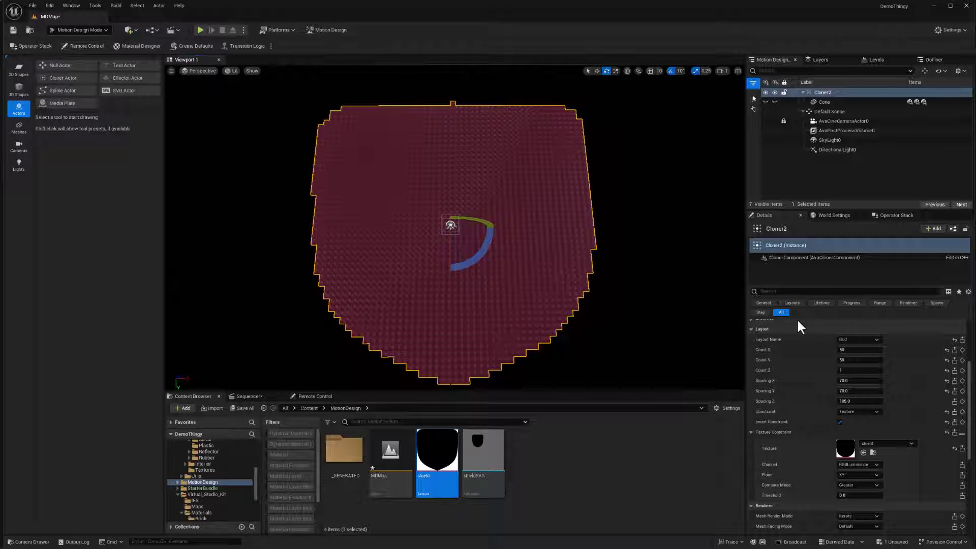
# Narrow the cloned shield by reducing Count X to 40 and fine-tuning it down to 37
pyautogui.scroll(2, 837, 386)
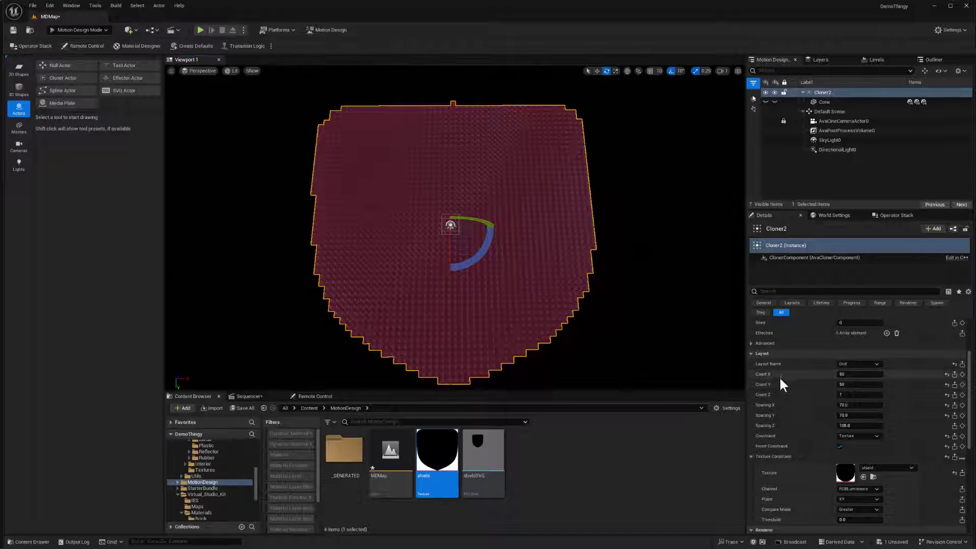
pyautogui.click(855, 375)
pyautogui.write('40')
pyautogui.press('Return')
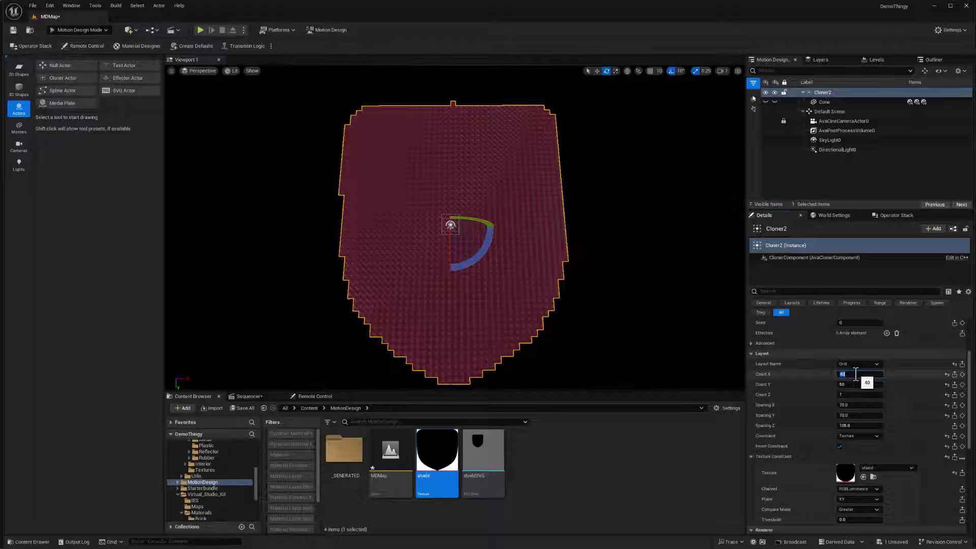
pyautogui.keyDown('alt'); pyautogui.moveTo(661, 264); pyautogui.dragTo(663, 286); pyautogui.keyUp('alt')
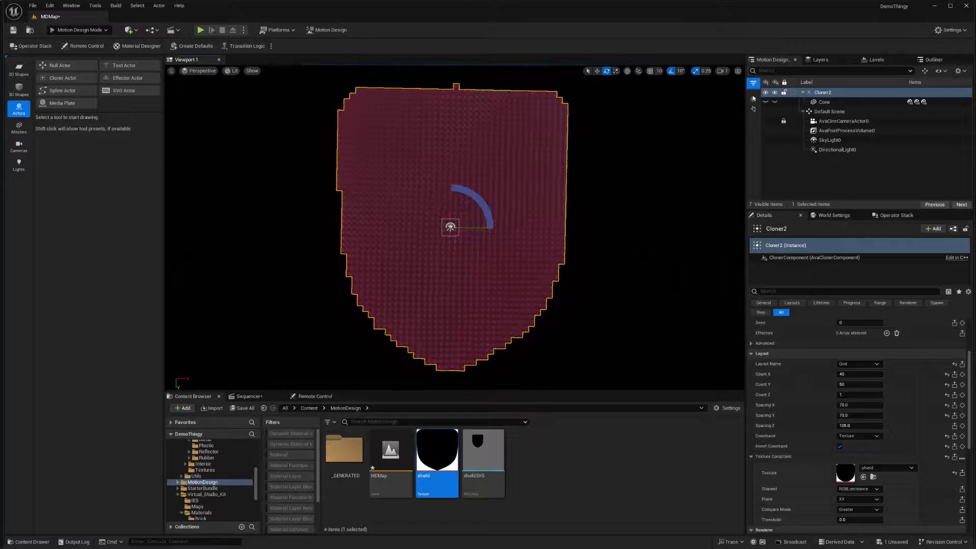
pyautogui.click(863, 375)
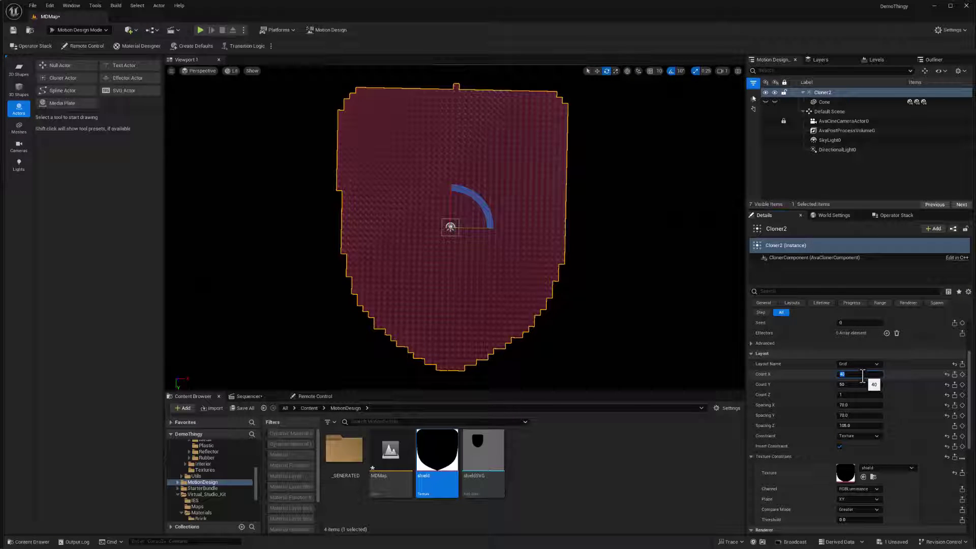
pyautogui.write('35')
pyautogui.press('Return')
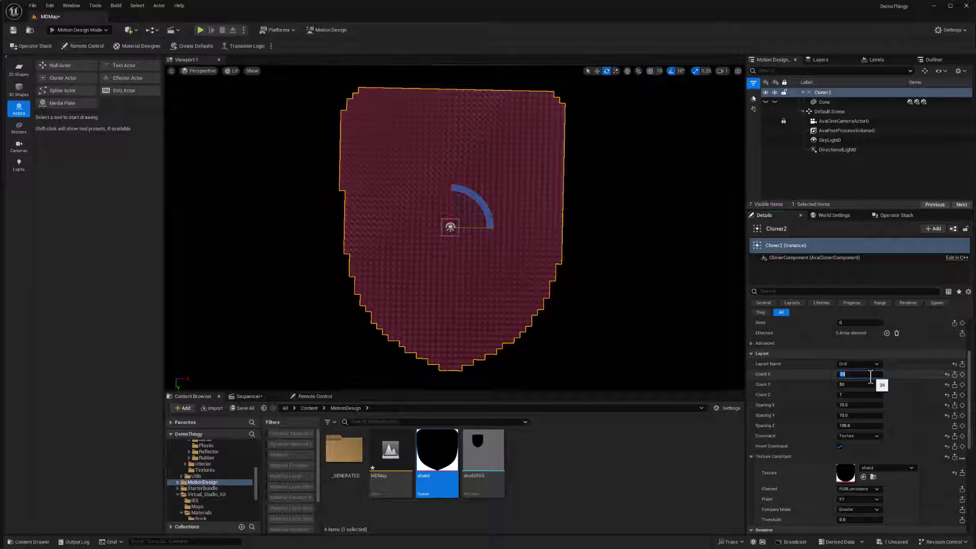
pyautogui.press('Return')
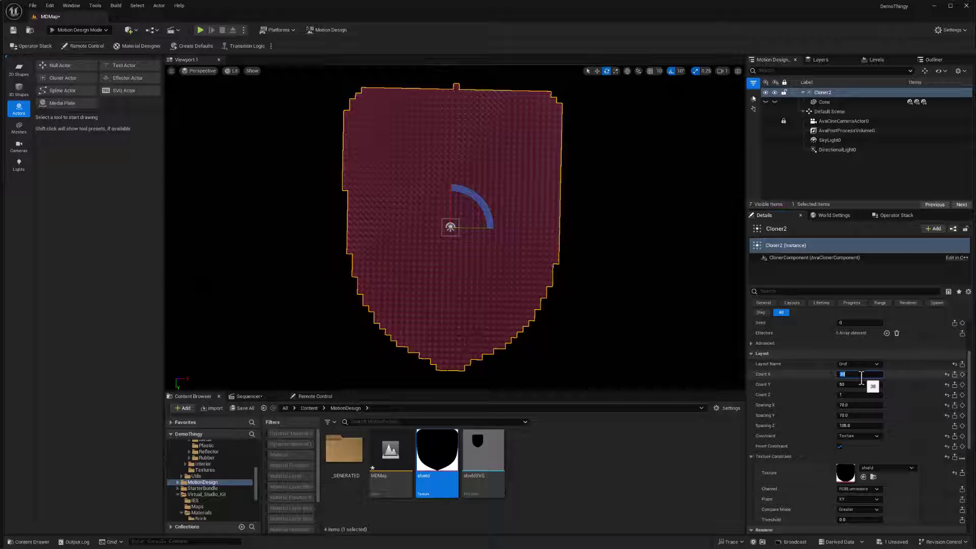
pyautogui.write('37')
pyautogui.press('Return')
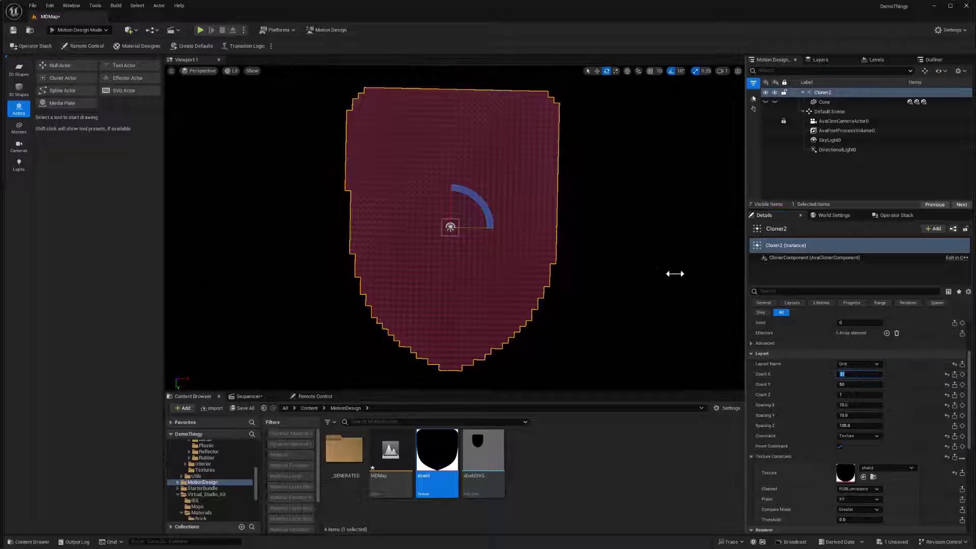
pyautogui.keyDown('alt'); pyautogui.moveTo(451, 226); pyautogui.dragTo(503, 218); pyautogui.keyUp('alt')
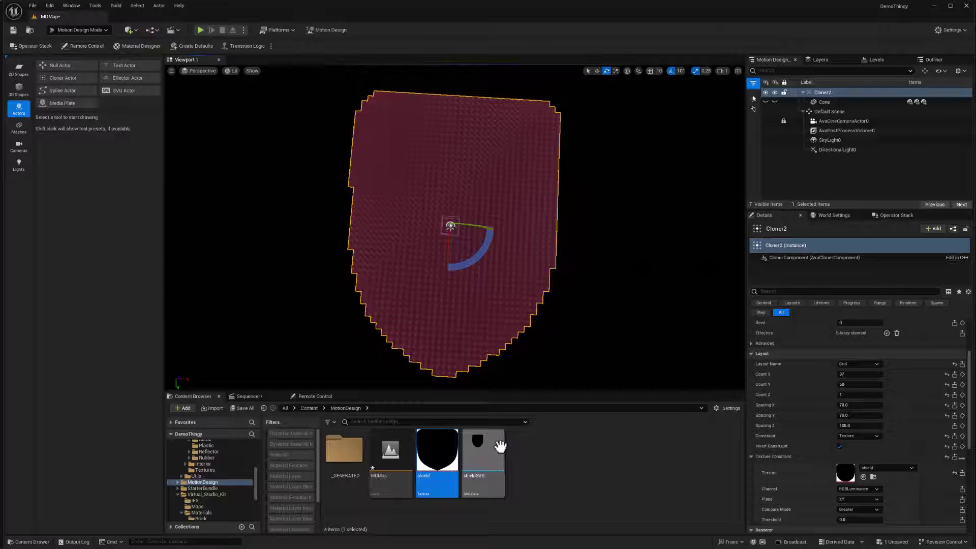
pyautogui.keyDown('alt'); pyautogui.moveTo(521, 330); pyautogui.dragTo(532, 394); pyautogui.keyUp('alt')
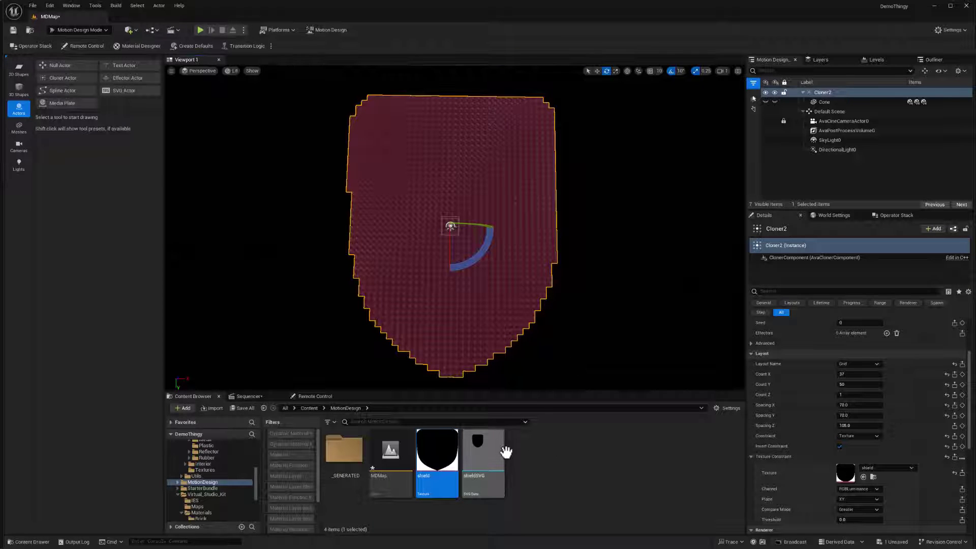
# Place the shieldSVG asset in the level and check Cloner2's transform for alignment
pyautogui.moveTo(479, 462); pyautogui.dragTo(571, 312)
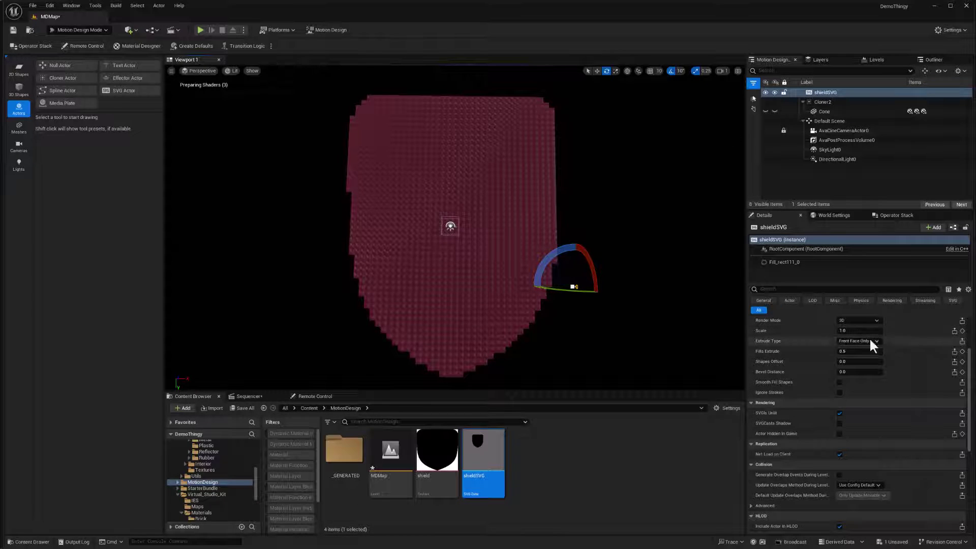
pyautogui.click(821, 100)
pyautogui.scroll(3, 877, 378)
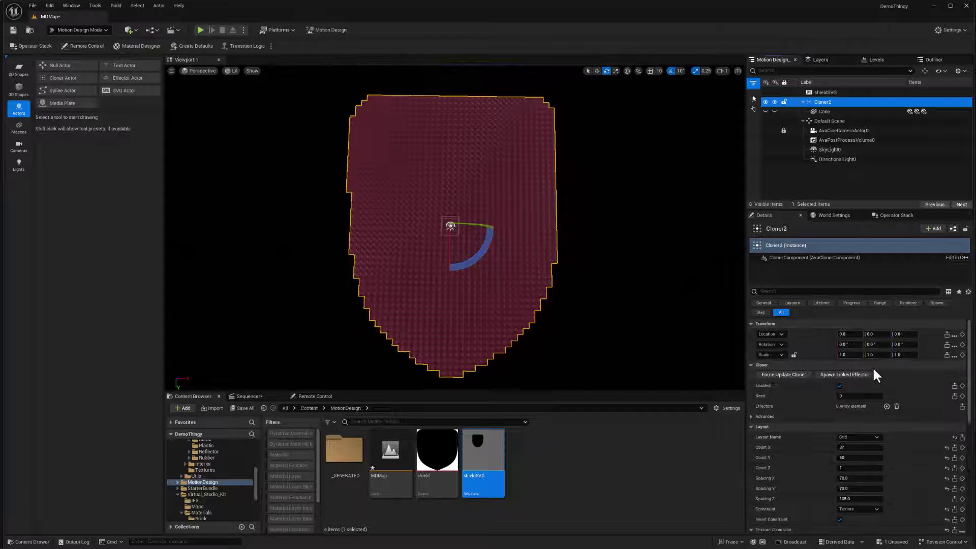
# Set the shieldSVG actor's location to 0, 0, 0
pyautogui.click(822, 92)
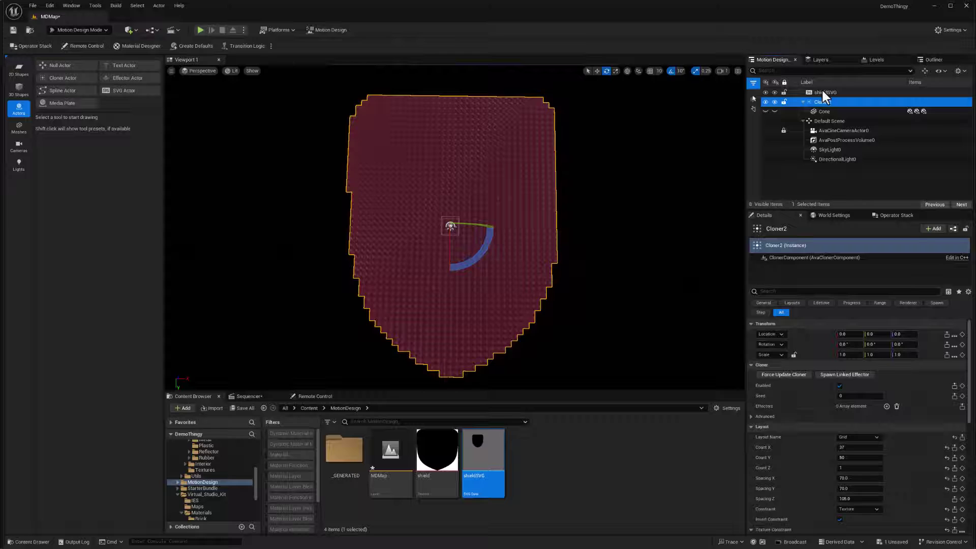
pyautogui.click(847, 331)
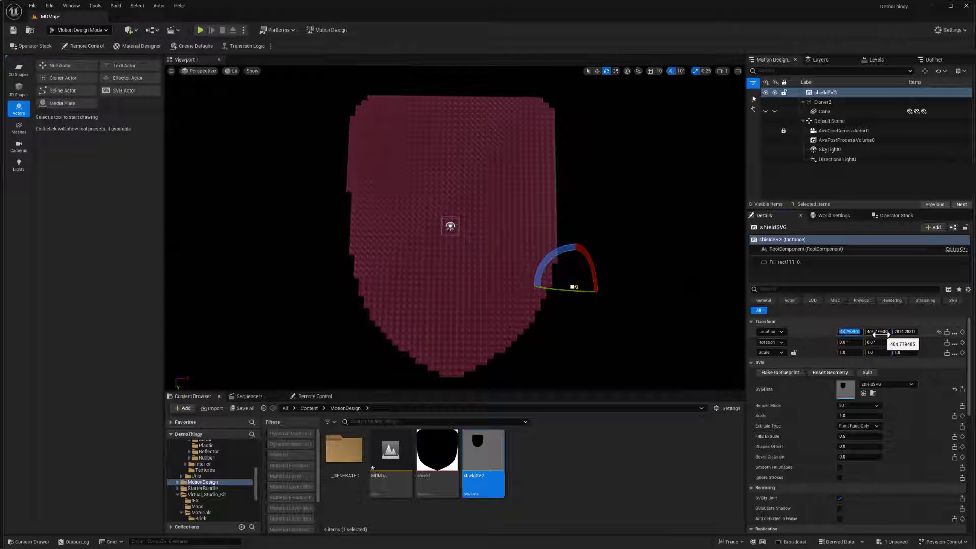
pyautogui.write('0')
pyautogui.press('Tab')
pyautogui.write('0')
pyautogui.press('Tab')
pyautogui.write('0')
pyautogui.press('Tab')
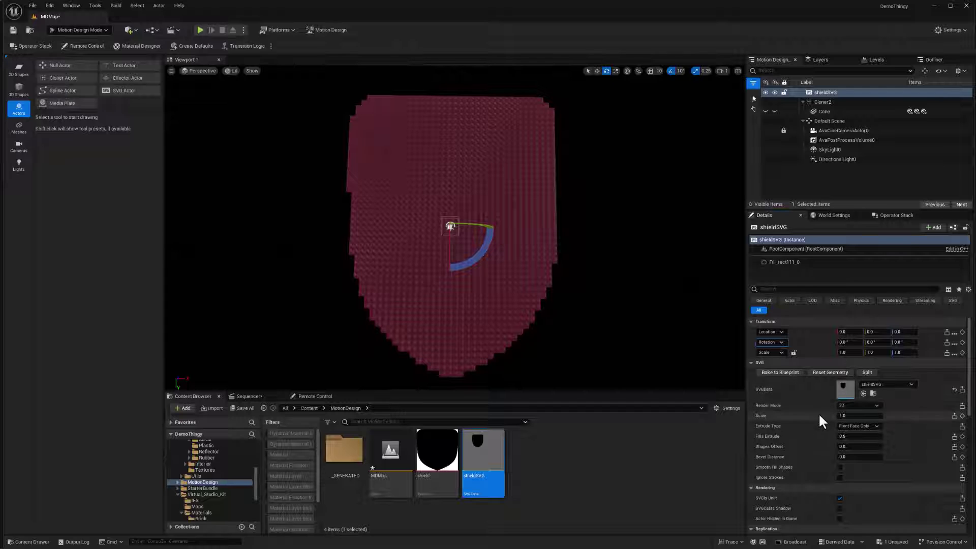
# Set shieldSVG's SVG scale to 5.0 and enlarge the actor uniformly to a transform scale of 23.75
pyautogui.click(837, 416)
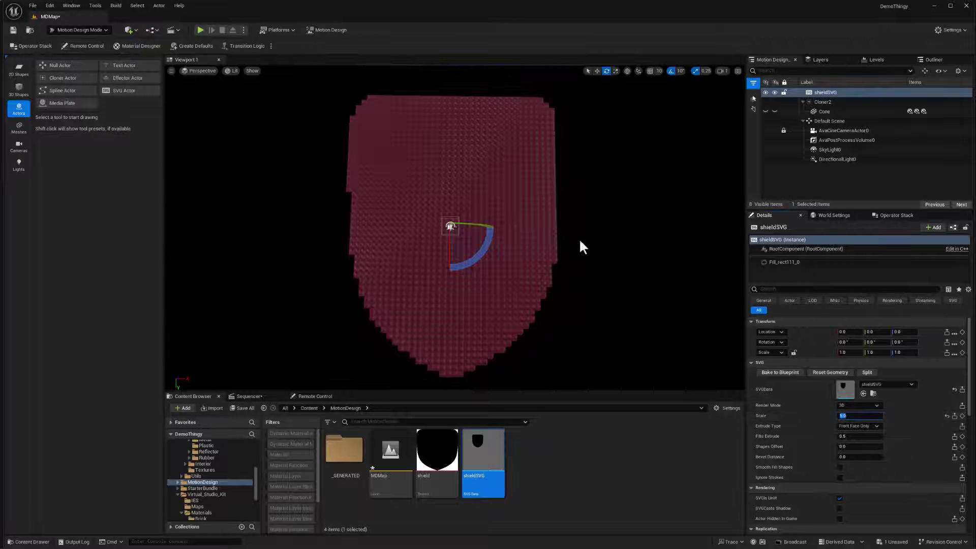
pyautogui.moveTo(578, 237); pyautogui.dragTo(536, 238, button='right')
pyautogui.keyDown('alt'); pyautogui.moveTo(604, 248); pyautogui.dragTo(598, 240); pyautogui.keyUp('alt')
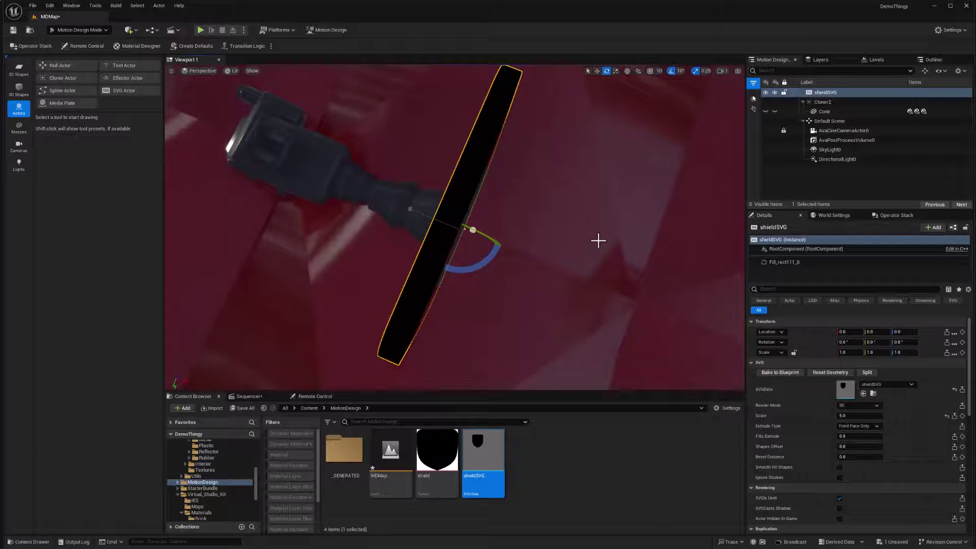
pyautogui.keyDown('alt'); pyautogui.moveTo(590, 261); pyautogui.dragTo(468, 260, button='right'); pyautogui.keyUp('alt')
pyautogui.press('r')
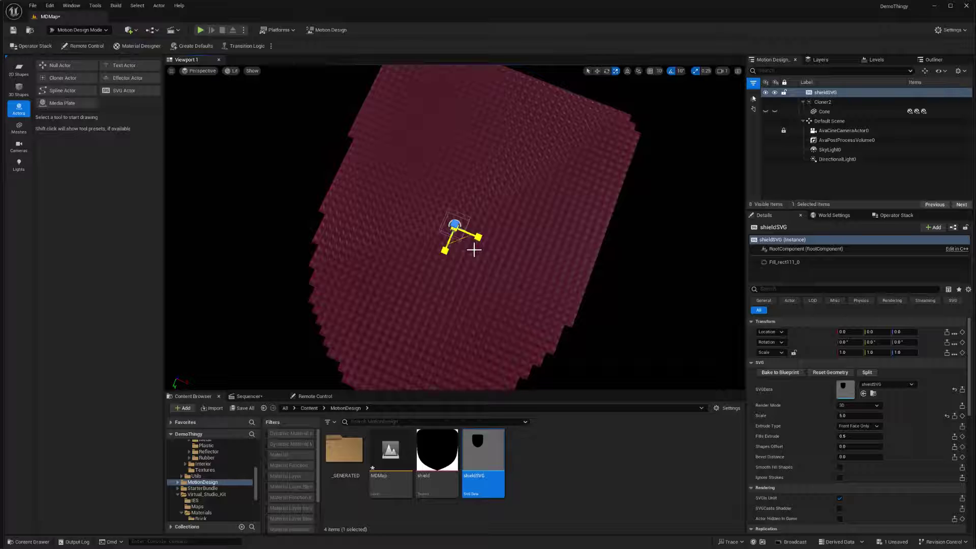
pyautogui.keyDown('alt'); pyautogui.moveTo(506, 274); pyautogui.dragTo(394, 203); pyautogui.keyUp('alt')
pyautogui.moveTo(382, 274)
pyautogui.keyDown('alt'); pyautogui.mouseDown()
pyautogui.moveTo(422, 252)
pyautogui.moveTo(430, 264)
pyautogui.moveTo(392, 279)
pyautogui.mouseUp(); pyautogui.keyUp('alt')
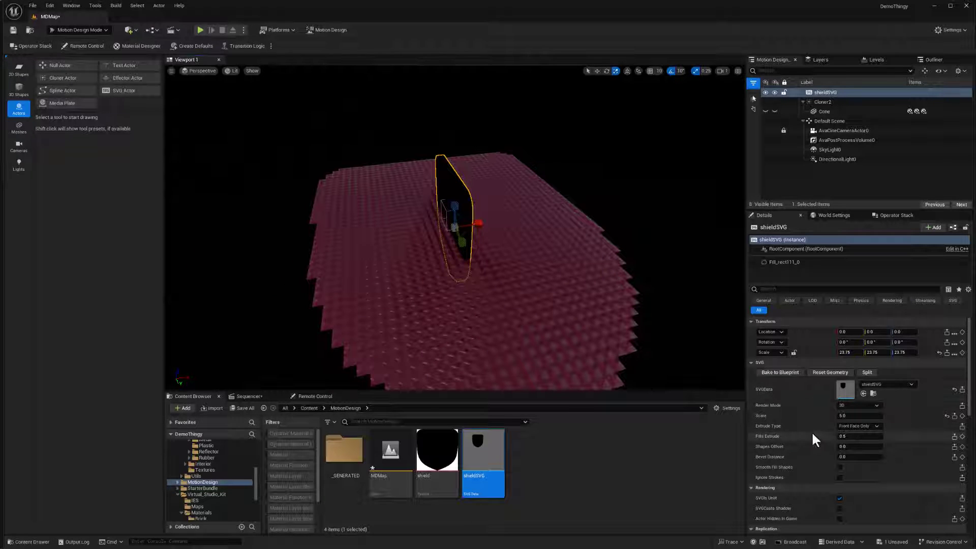
# Set shieldSVG's extrude type to Front-Back Mirrored and its fills extrude to 1.0
pyautogui.click(865, 428)
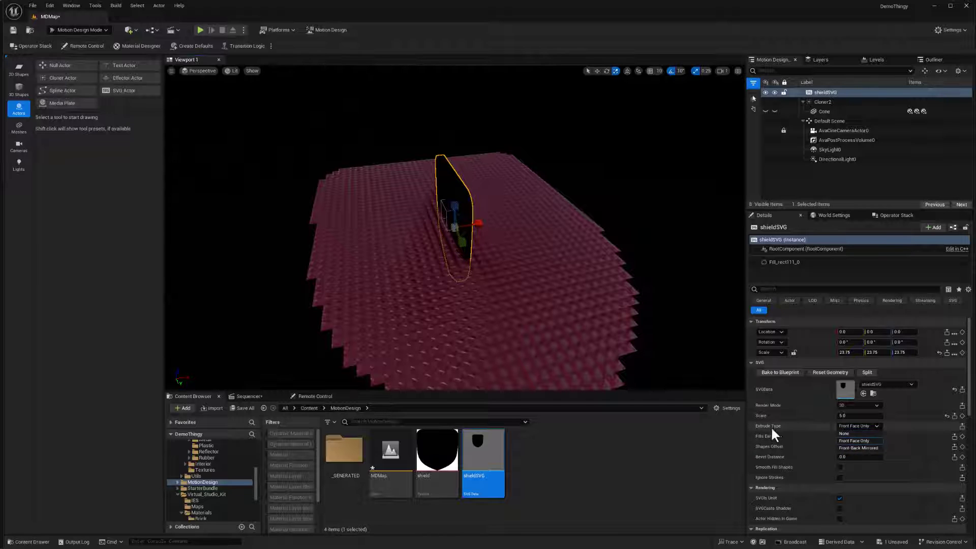
pyautogui.click(857, 446)
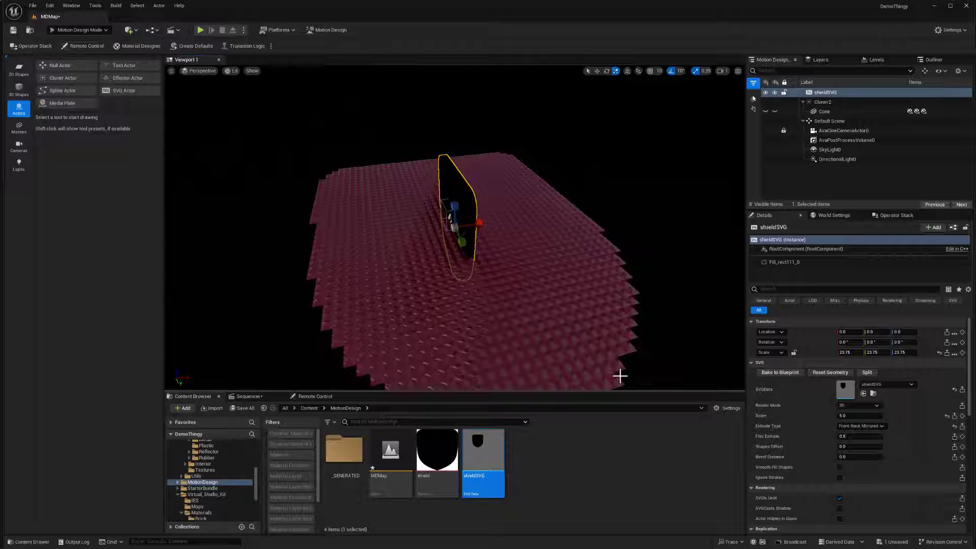
pyautogui.click(848, 437)
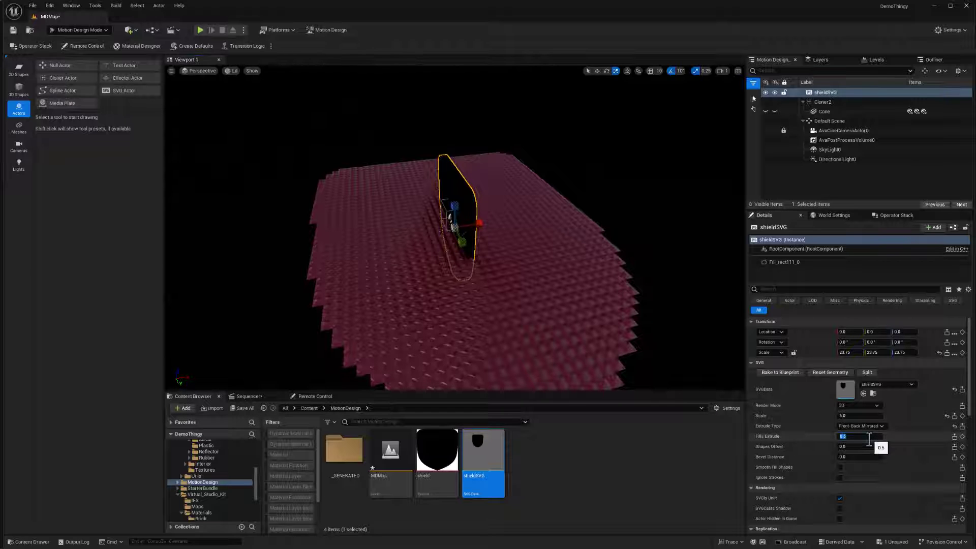
pyautogui.write('1')
pyautogui.press('Return')
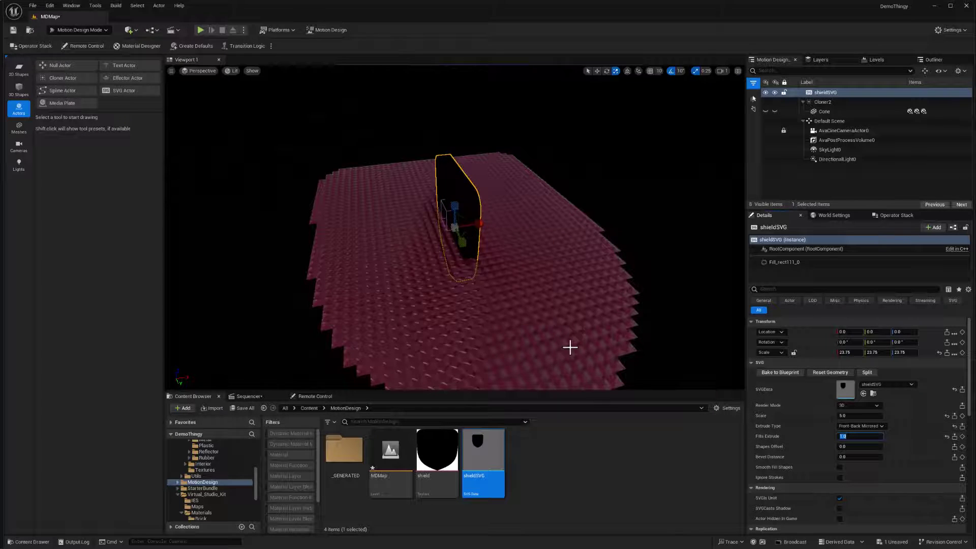
pyautogui.keyDown('alt'); pyautogui.moveTo(527, 289); pyautogui.dragTo(488, 292); pyautogui.keyUp('alt')
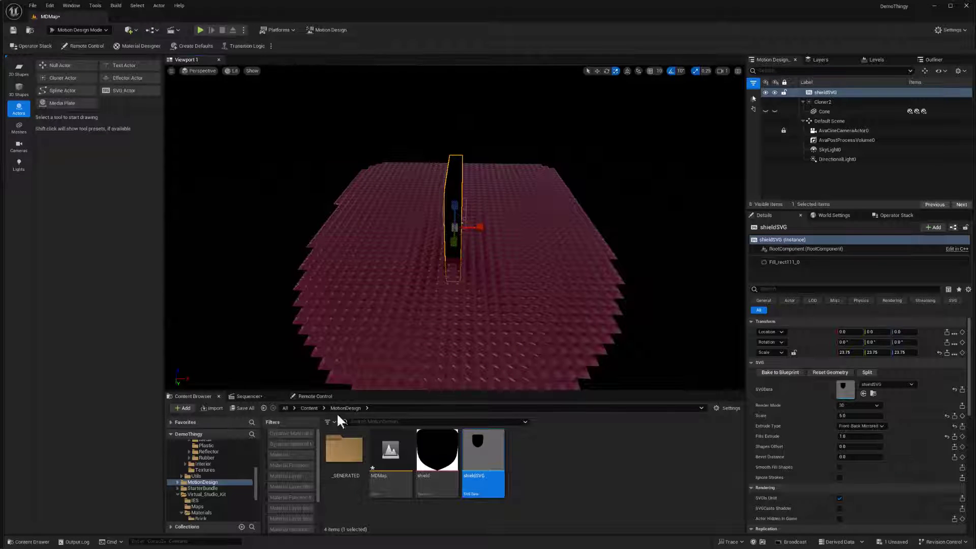
# Open the AutomotiveMaterials/Materials/Exterior/Metal folder and find the MI_Metal_Frosted_Reflective material
pyautogui.click(309, 408)
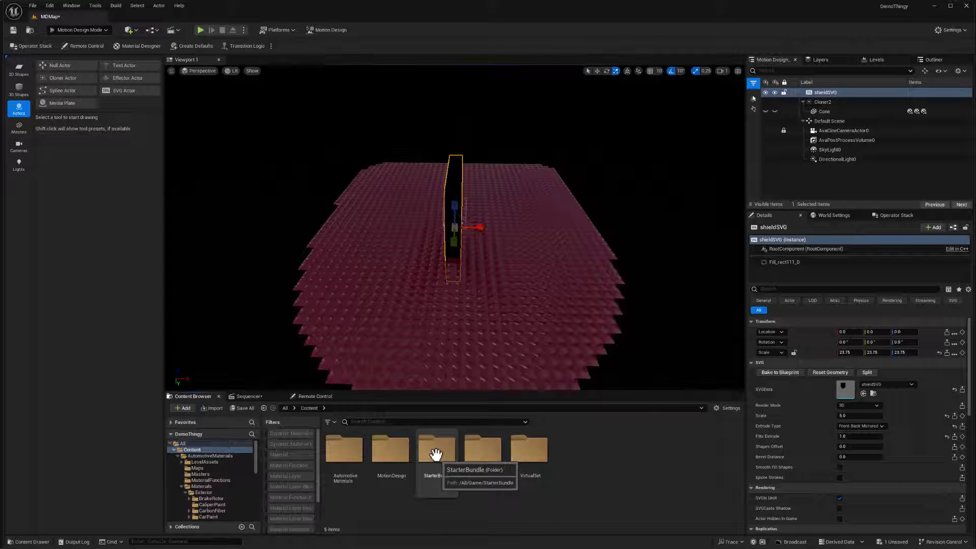
pyautogui.doubleClick(343, 451)
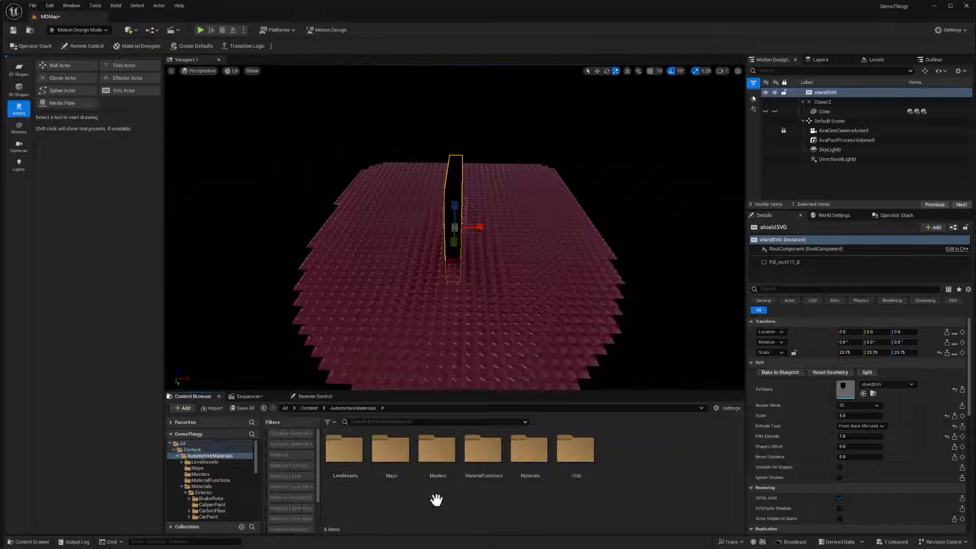
pyautogui.doubleClick(528, 450)
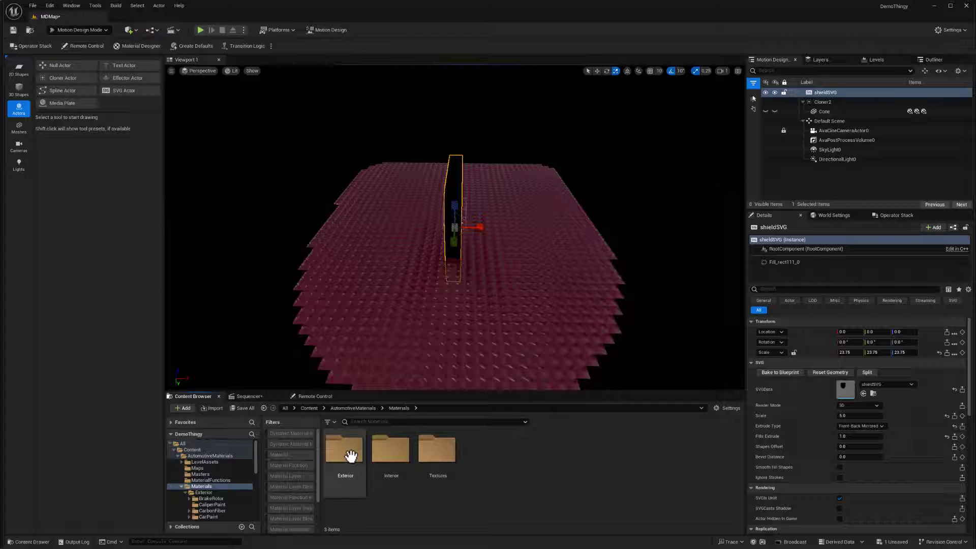
pyautogui.doubleClick(344, 450)
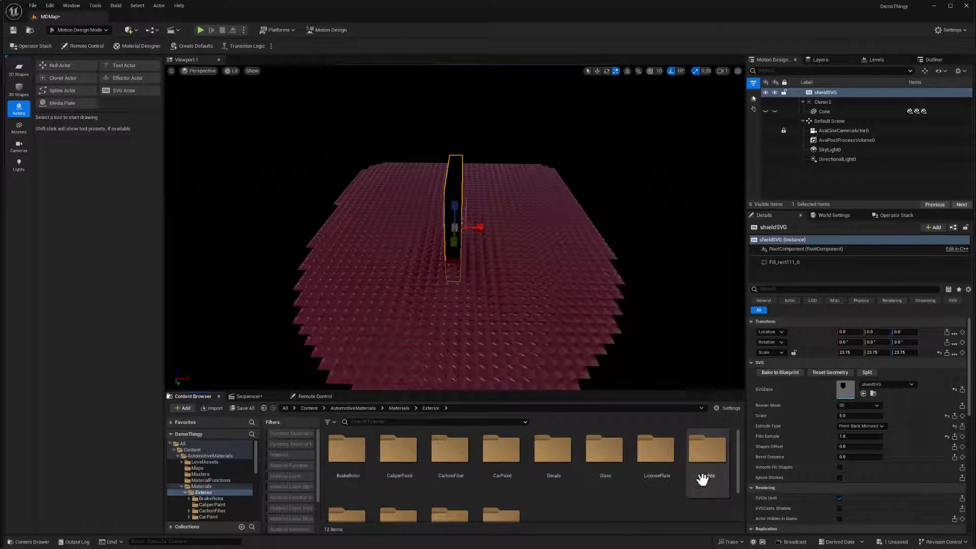
pyautogui.scroll(-2, 350, 507)
pyautogui.doubleClick(348, 488)
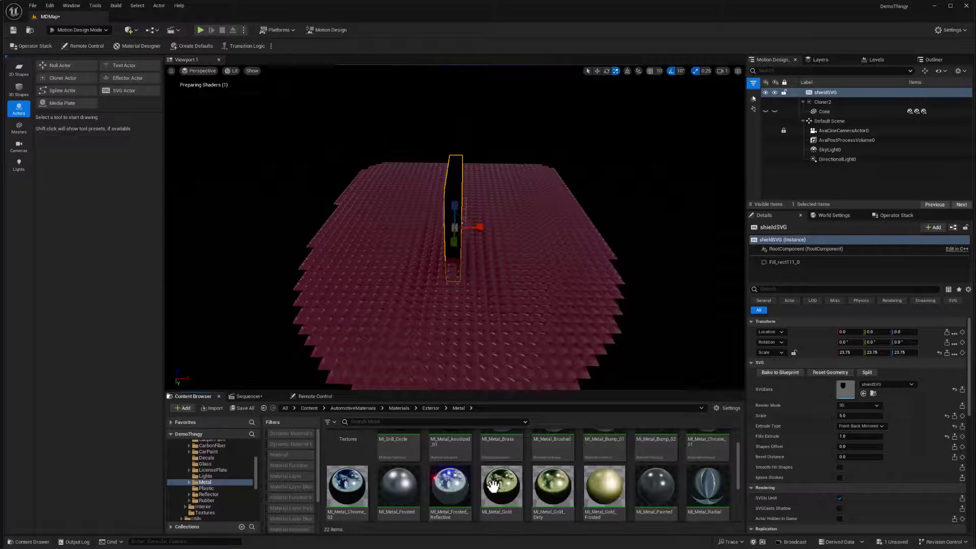
pyautogui.moveTo(454, 483)
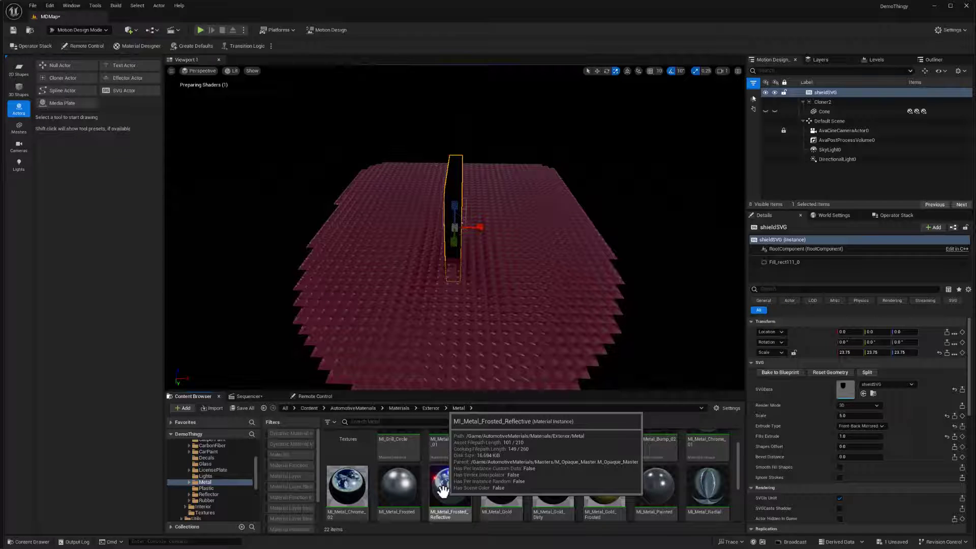
# Apply the MI_Metal_Frosted_Reflective material to Element 0 of shieldSVG's Fill_rect111_0 component
pyautogui.click(821, 92)
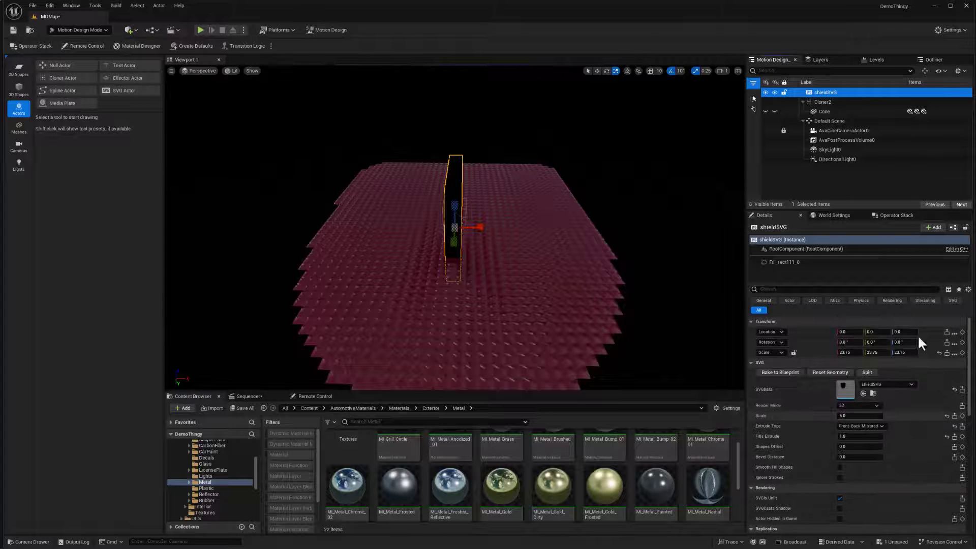
pyautogui.click(780, 263)
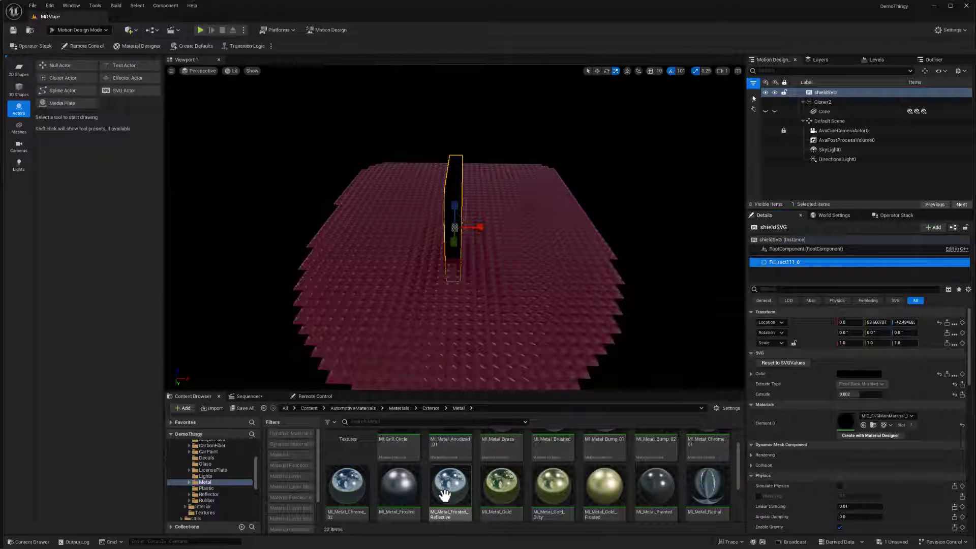
pyautogui.moveTo(445, 490); pyautogui.dragTo(847, 417)
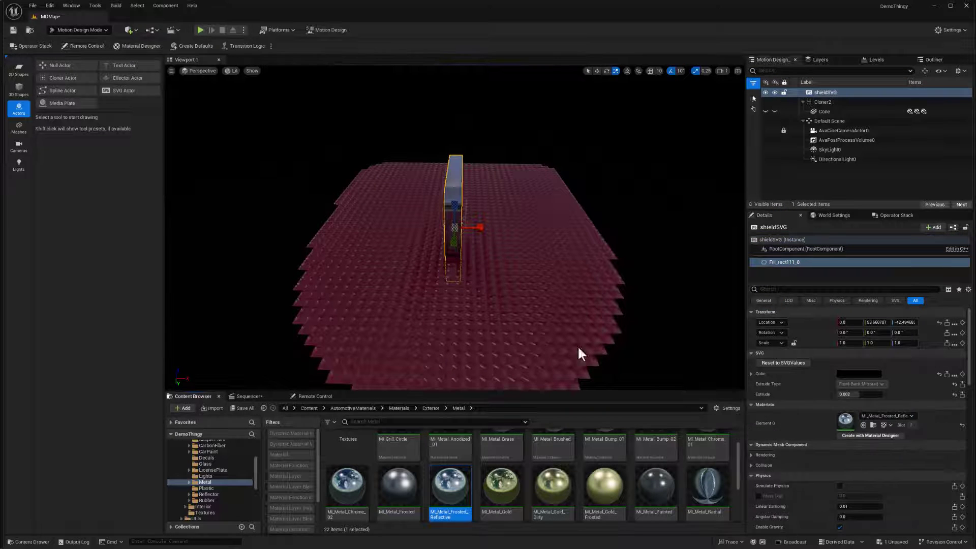
# Rotate shieldSVG's fill component so the metal shield lies flat and lines up with the cone grid's outline
pyautogui.keyDown('alt'); pyautogui.moveTo(479, 270); pyautogui.dragTo(401, 270); pyautogui.keyUp('alt')
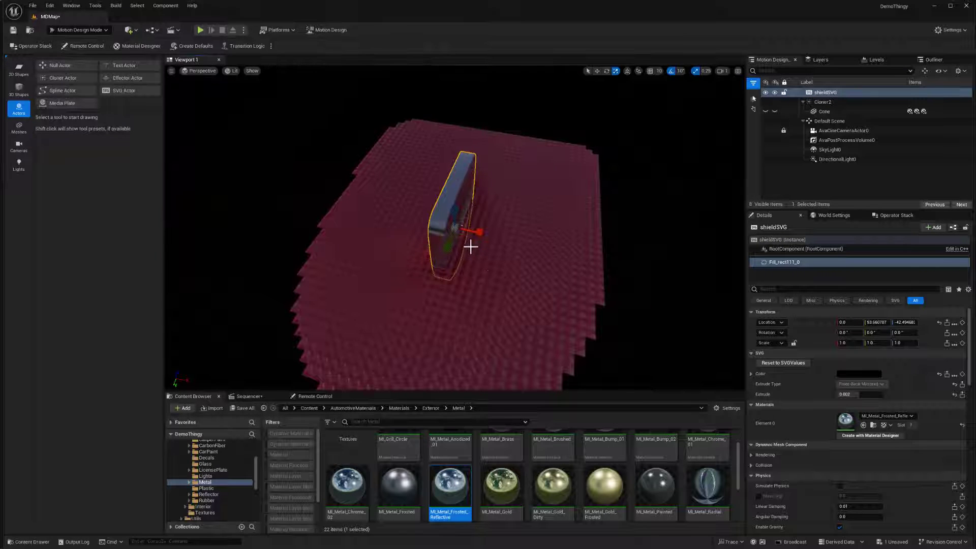
pyautogui.press('e')
pyautogui.moveTo(456, 254); pyautogui.dragTo(511, 243)
pyautogui.moveTo(442, 239); pyautogui.dragTo(460, 191)
pyautogui.keyDown('alt'); pyautogui.moveTo(576, 356); pyautogui.dragTo(524, 384); pyautogui.keyUp('alt')
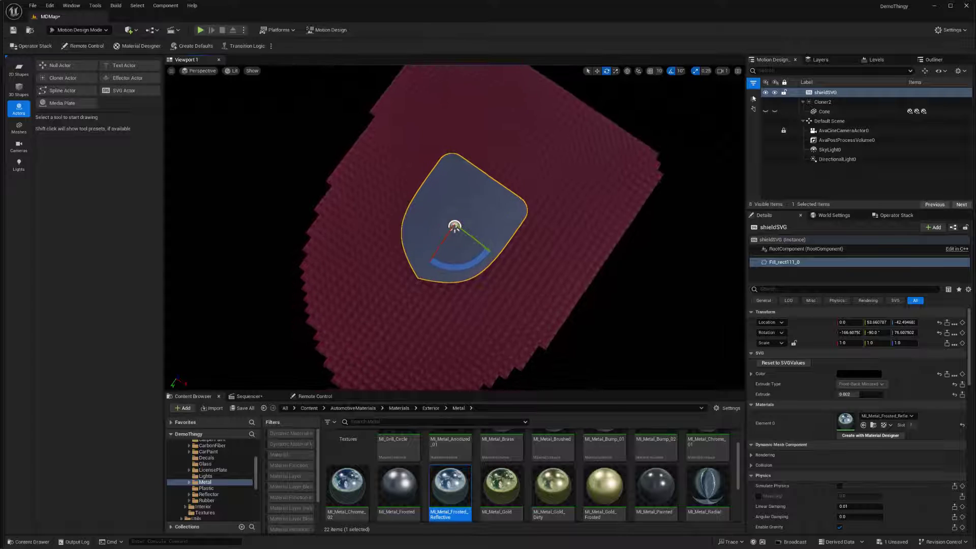
# Enlarge shieldSVG's fill to 3.0 in Y and Z and lower it to about -47.03 on Z, behind the cones
pyautogui.press('r')
pyautogui.moveTo(464, 238)
pyautogui.keyDown('alt'); pyautogui.mouseDown()
pyautogui.moveTo(479, 256)
pyautogui.moveTo(509, 213)
pyautogui.moveTo(456, 244)
pyautogui.mouseUp(); pyautogui.keyUp('alt')
pyautogui.keyDown('alt'); pyautogui.moveTo(441, 280); pyautogui.dragTo(451, 263); pyautogui.keyUp('alt')
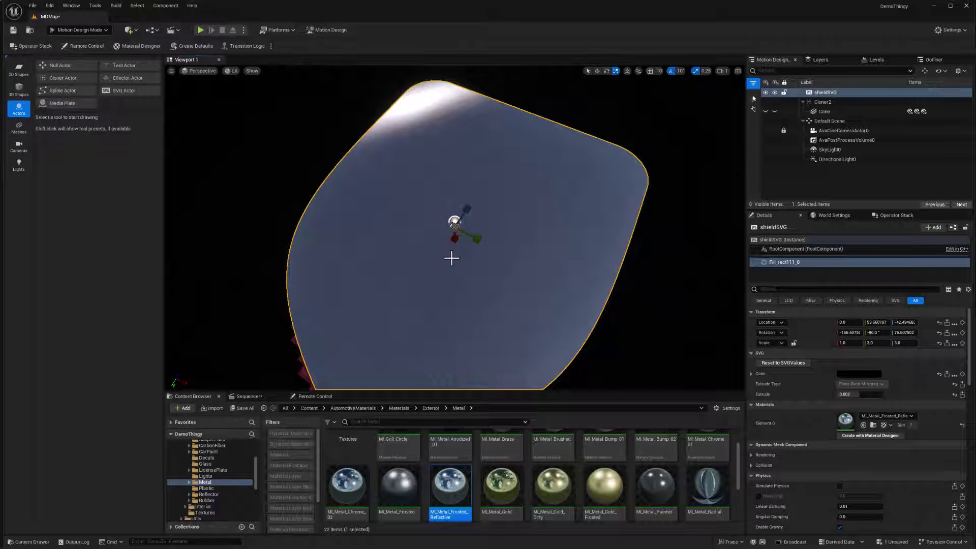
pyautogui.press('w')
pyautogui.moveTo(455, 213); pyautogui.dragTo(454, 224)
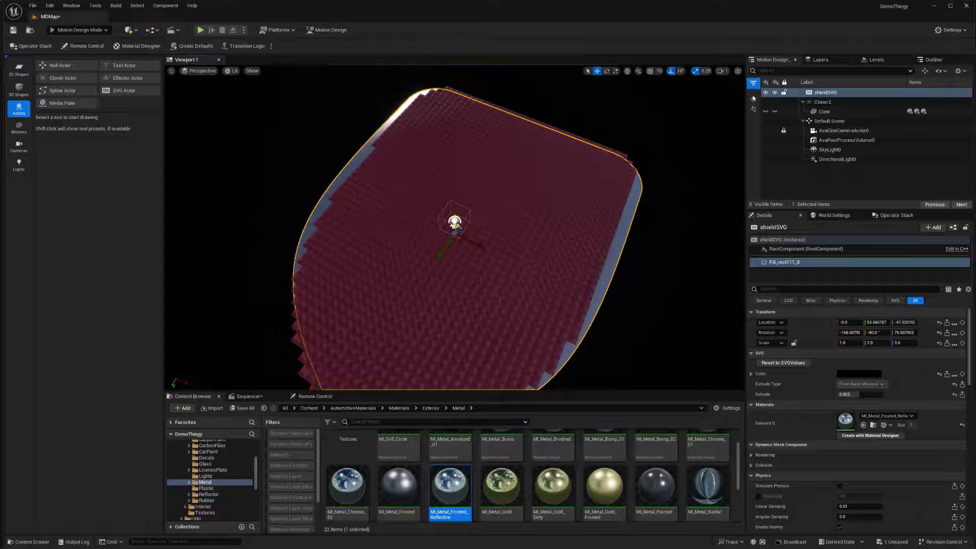
pyautogui.keyDown('alt'); pyautogui.moveTo(516, 232); pyautogui.dragTo(514, 268); pyautogui.keyUp('alt')
# Increase the metal shield fill's Y and Z scale to 3.25 so it forms a rim around the cone grid
pyautogui.press('r')
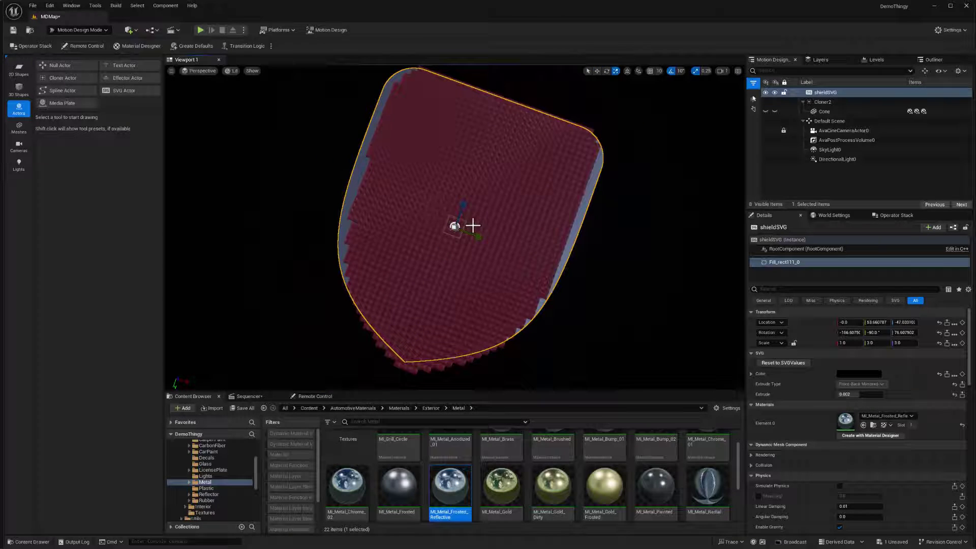
pyautogui.moveTo(476, 226); pyautogui.dragTo(482, 220)
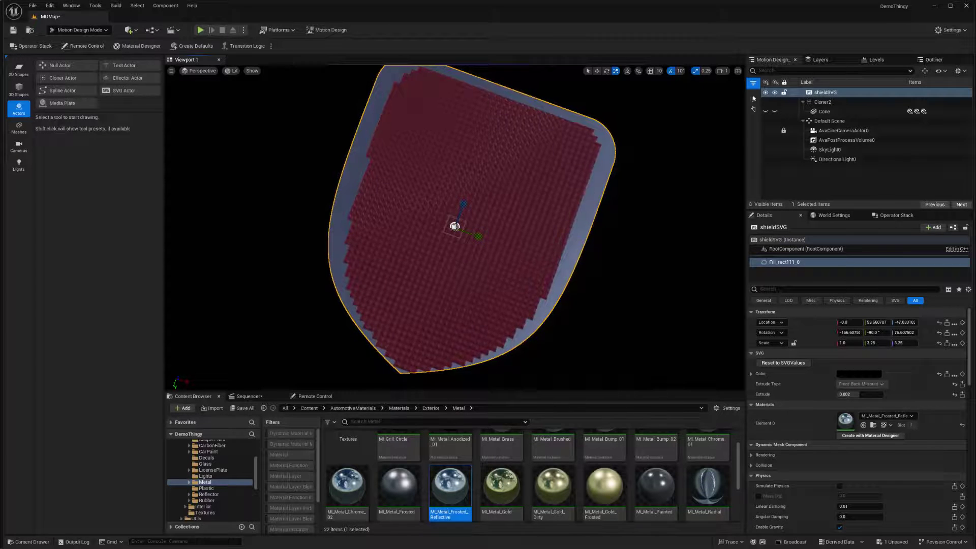
pyautogui.keyDown('alt'); pyautogui.moveTo(482, 220); pyautogui.dragTo(455, 221); pyautogui.keyUp('alt')
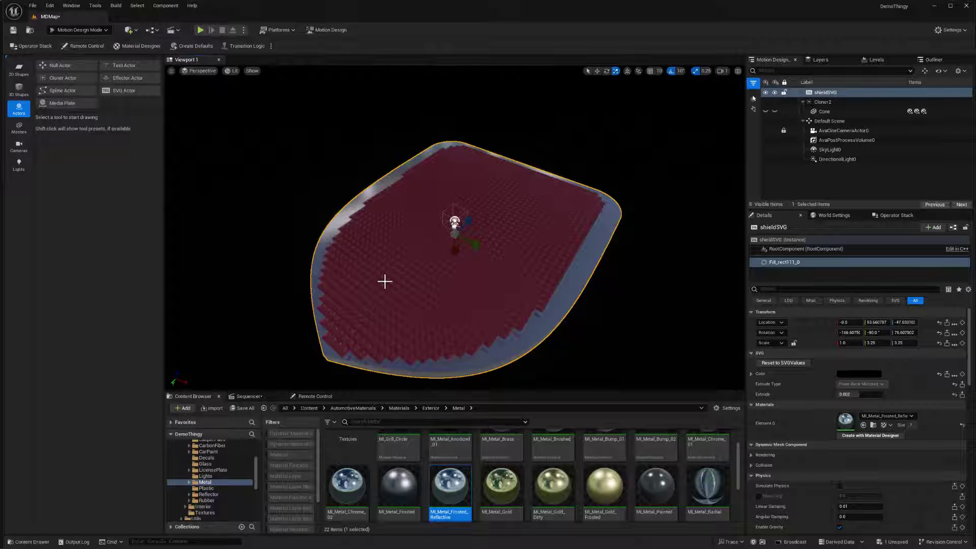
# Return to the MotionDesign content folder and place a second shieldSVG asset in the scene
pyautogui.click(264, 408)
pyautogui.click(263, 408)
pyautogui.click(264, 408)
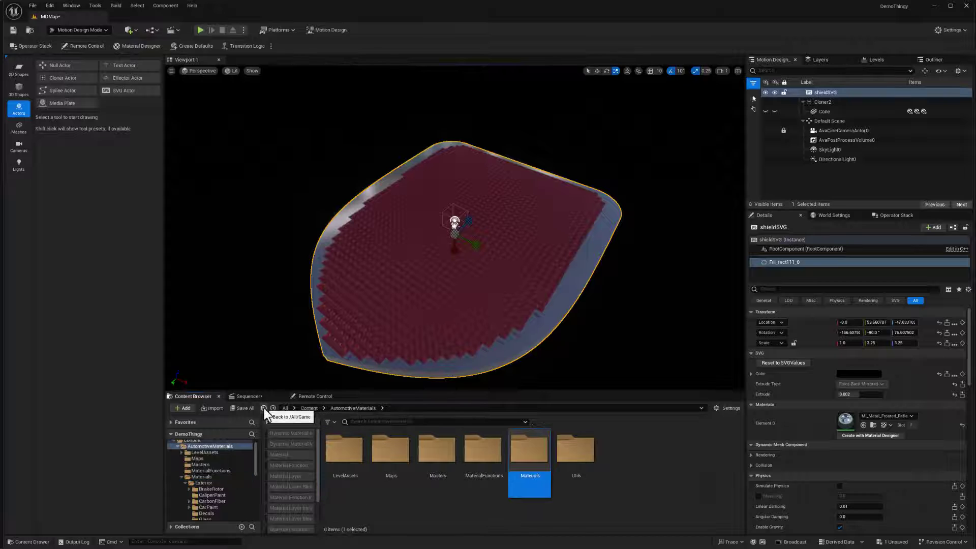
pyautogui.click(264, 408)
pyautogui.click(264, 408)
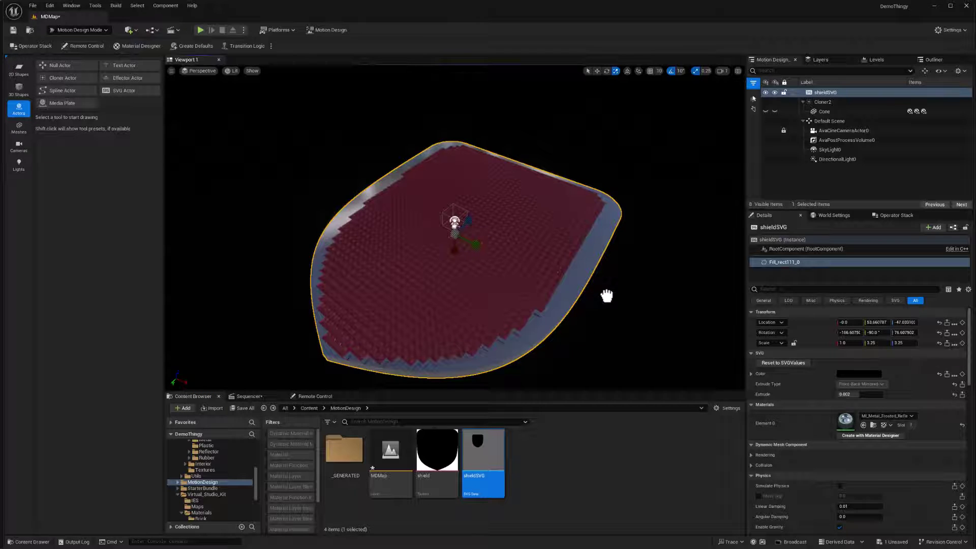
pyautogui.moveTo(607, 296); pyautogui.dragTo(608, 299)
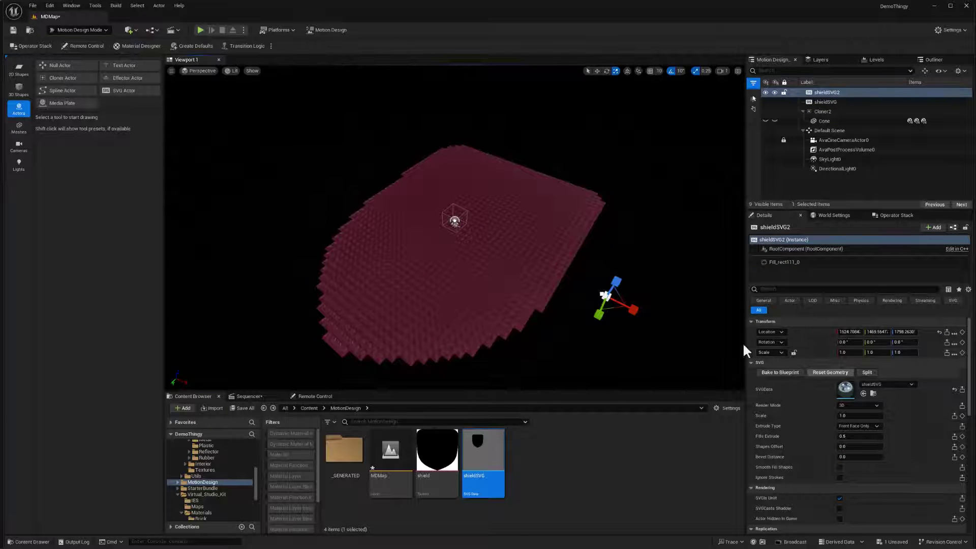
# Set the shieldSVG2 actor's location to 0, 0, 0
pyautogui.click(852, 332)
pyautogui.write('0')
pyautogui.press('Tab')
pyautogui.write('0')
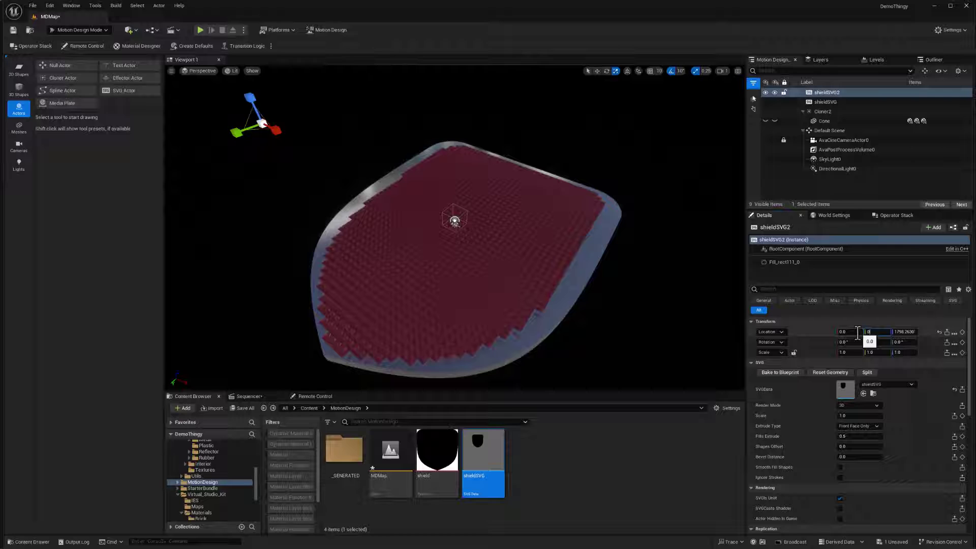
pyautogui.press('Tab')
pyautogui.write('0')
pyautogui.press('Return')
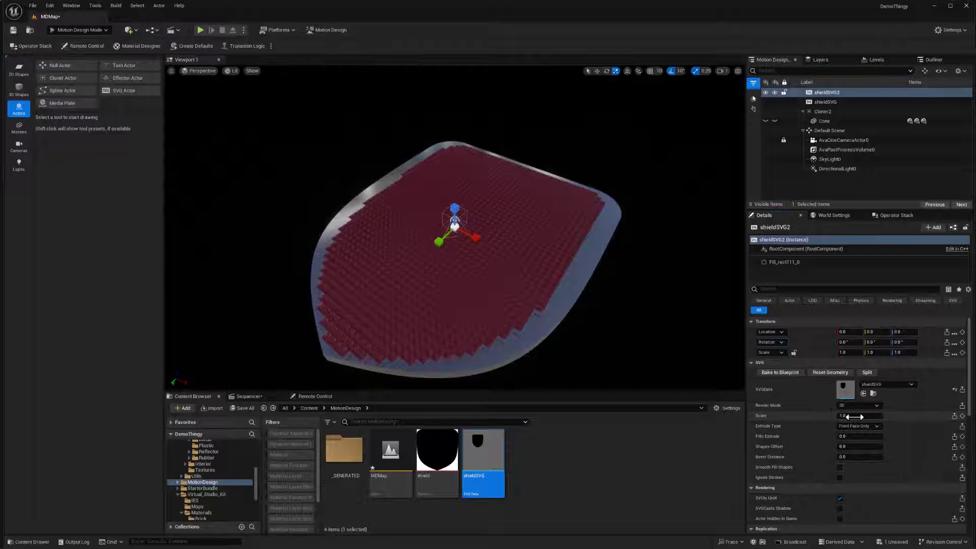
# Set shieldSVG2's SVG scale to 5.0 and enlarge the actor uniformly to a transform scale of 23.75
pyautogui.click(863, 417)
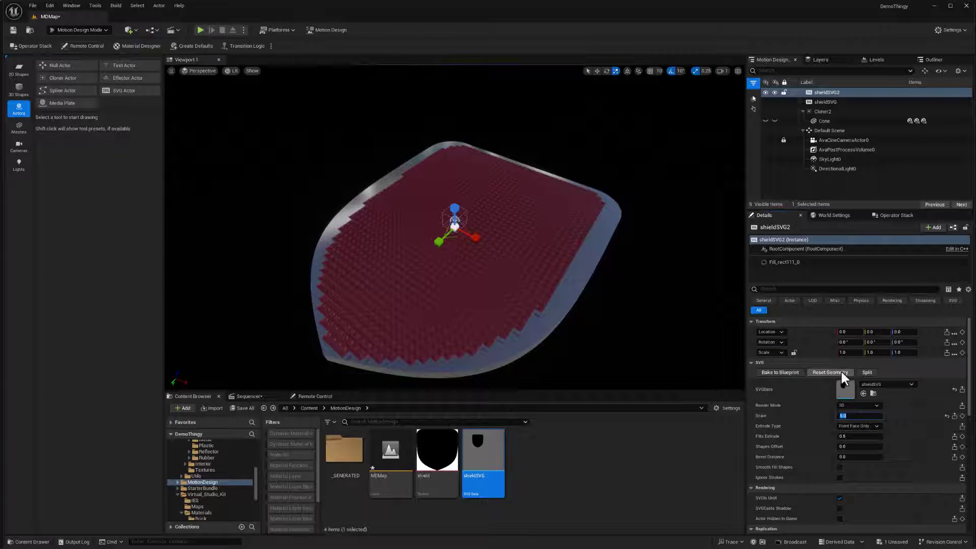
pyautogui.moveTo(454, 228)
pyautogui.mouseDown()
pyautogui.moveTo(454, 214)
pyautogui.moveTo(472, 234)
pyautogui.mouseUp()
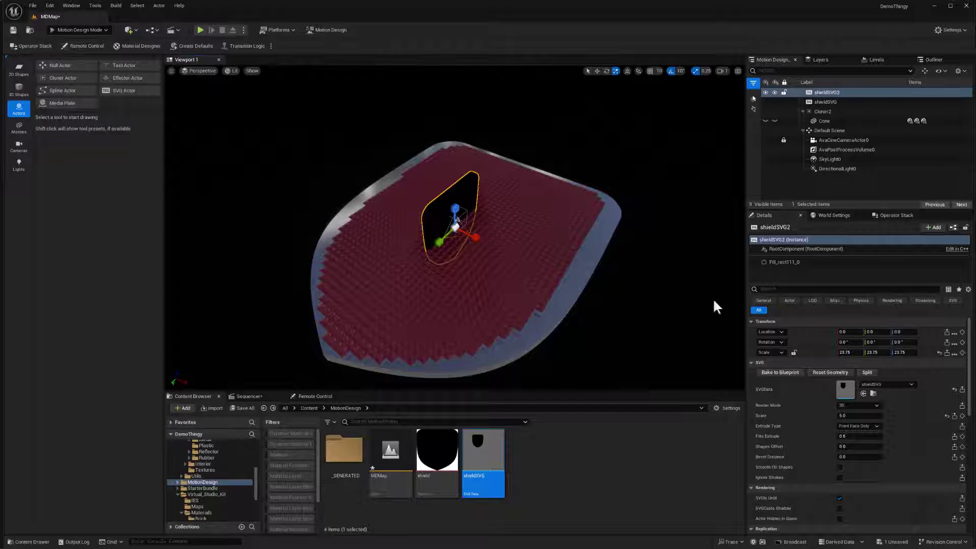
# Rotate shieldSVG2 to lie flat in line with the metal shield and hide Cloner2
pyautogui.press('e')
pyautogui.moveTo(472, 212)
pyautogui.mouseDown()
pyautogui.moveTo(501, 254)
pyautogui.moveTo(477, 203)
pyautogui.moveTo(485, 212)
pyautogui.mouseUp()
pyautogui.click(765, 111)
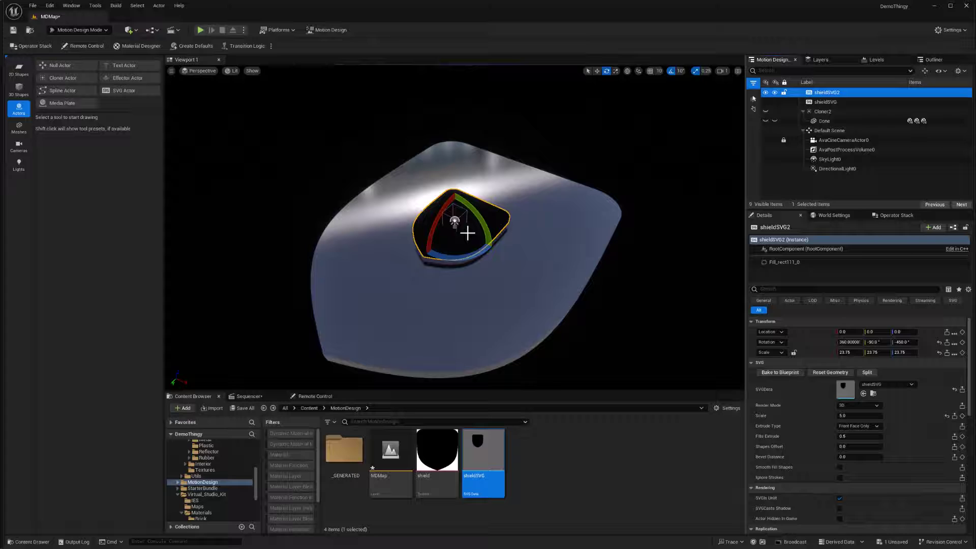
# Enlarge shieldSVG2 to a scale of 72.25 in Y and Z, slightly smaller than the metal shield
pyautogui.press('r')
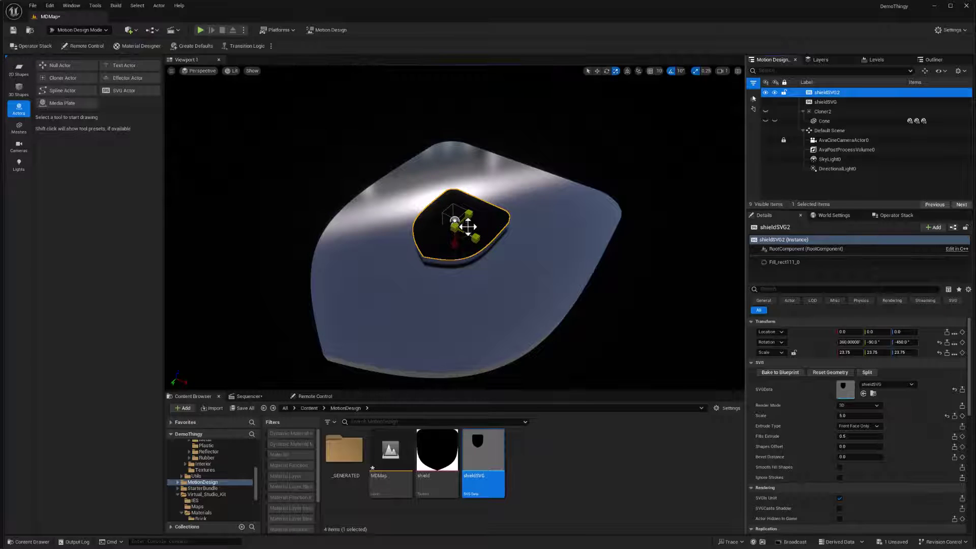
pyautogui.moveTo(468, 227); pyautogui.dragTo(686, 172)
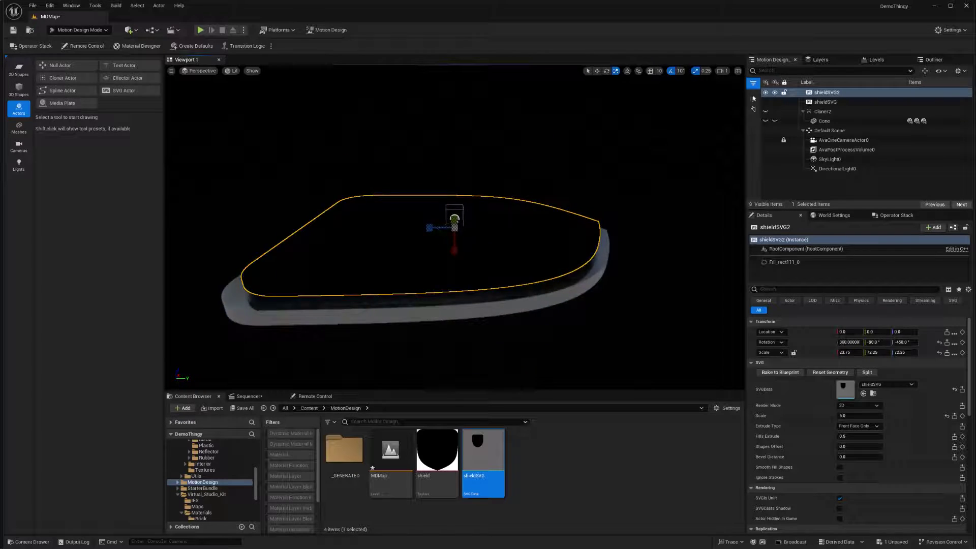
# Set shieldSVG2's fills extrude to 1.0
pyautogui.keyDown('alt'); pyautogui.moveTo(488, 275); pyautogui.dragTo(413, 254); pyautogui.keyUp('alt')
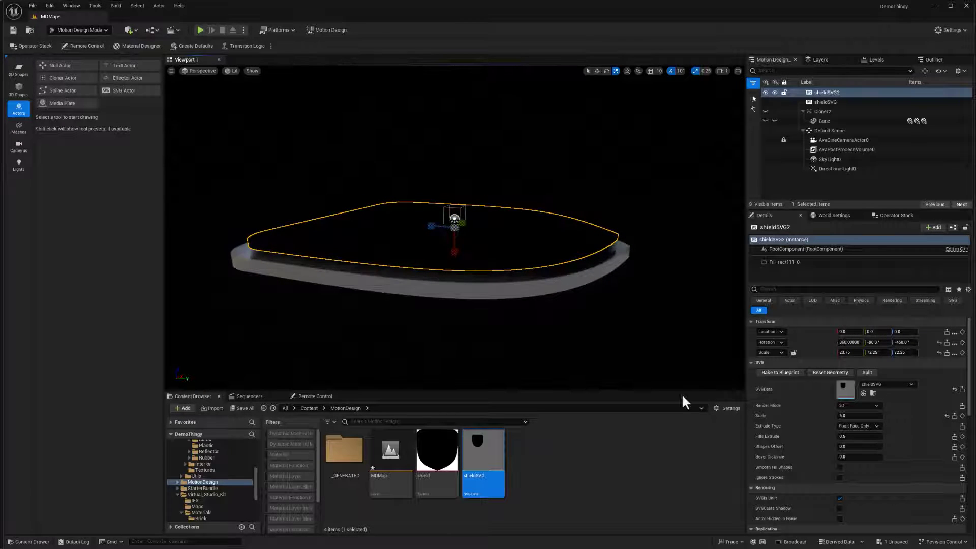
pyautogui.click(853, 437)
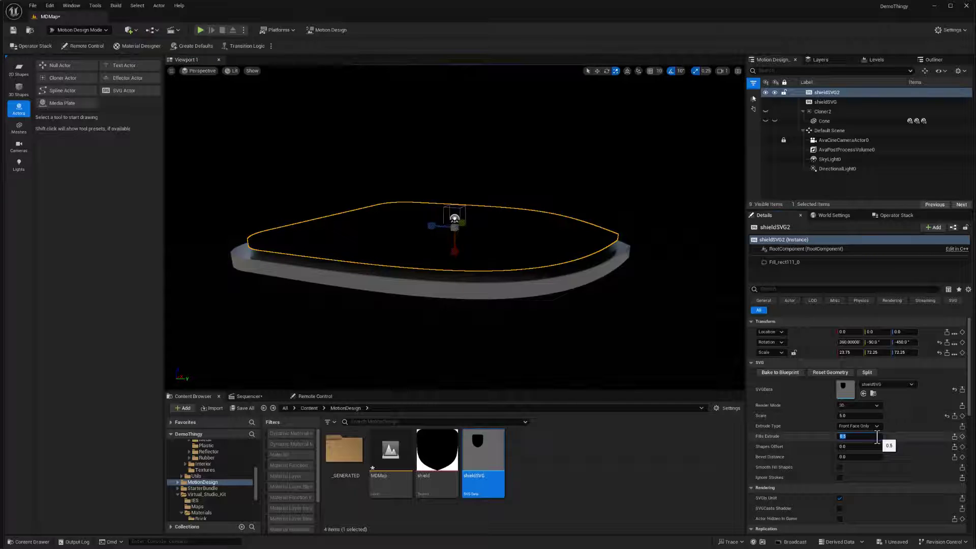
pyautogui.write('1')
pyautogui.press('Return')
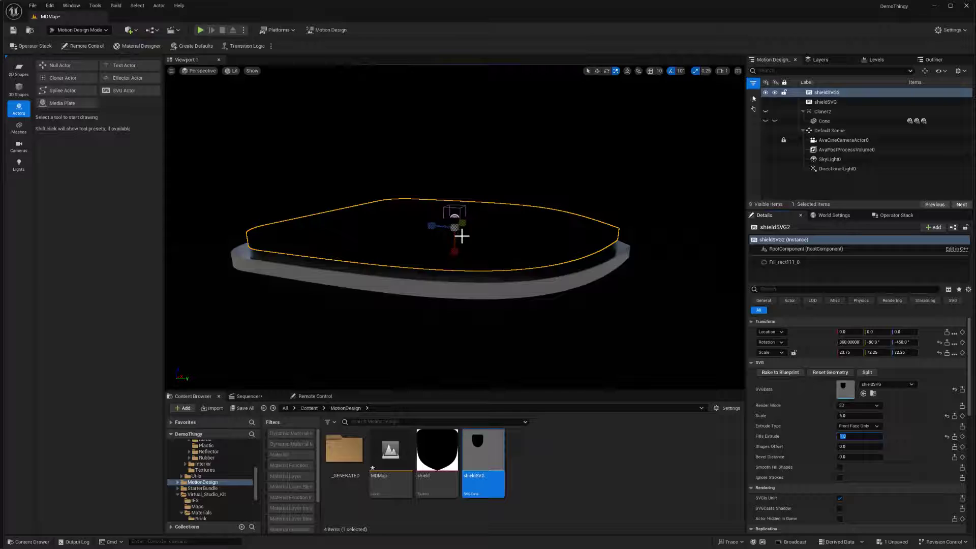
# Lower shieldSVG2 along Z to about -144.22 so it sinks into the metal shield
pyautogui.press('w')
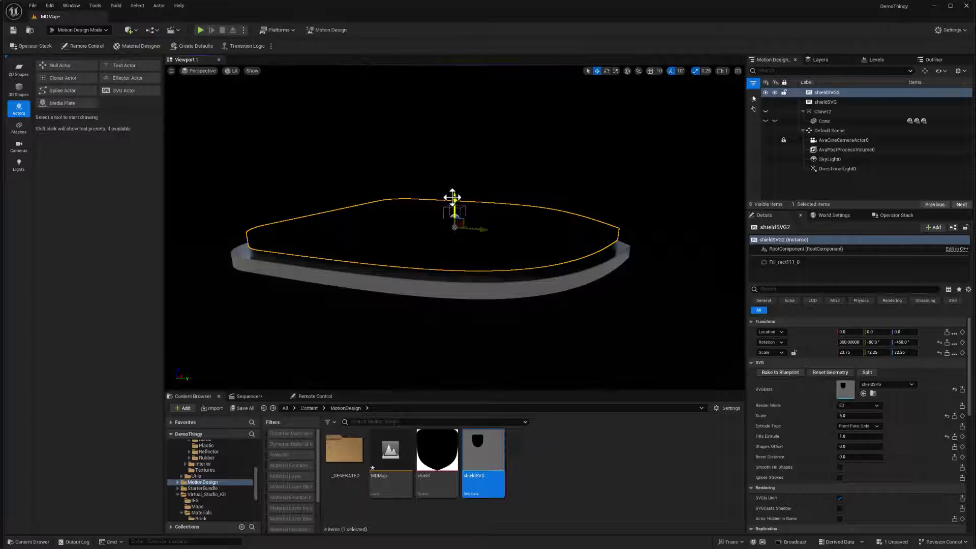
pyautogui.moveTo(452, 196); pyautogui.dragTo(459, 211)
pyautogui.keyDown('alt'); pyautogui.moveTo(585, 193); pyautogui.dragTo(420, 341); pyautogui.keyUp('alt')
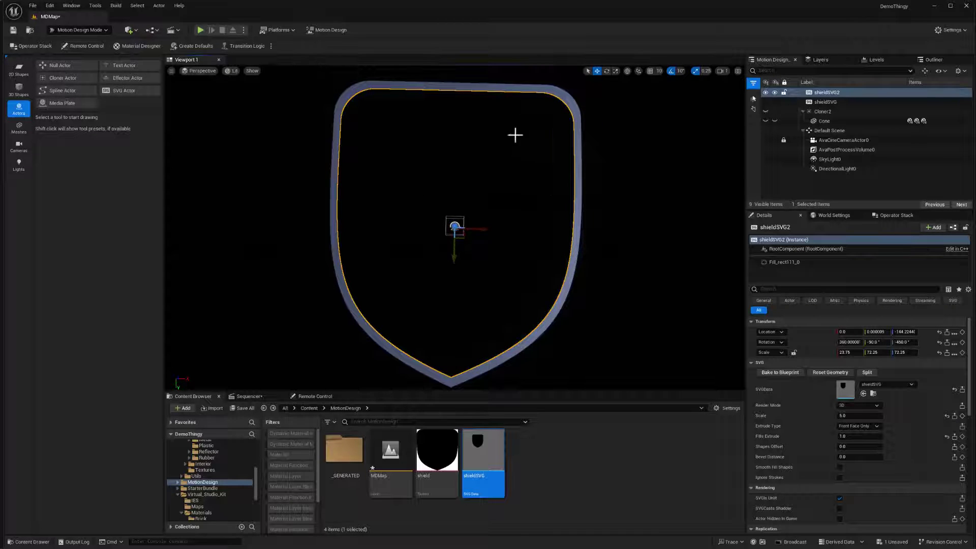
# Add a Boolean modifier to the shieldSVG actor
pyautogui.click(829, 101)
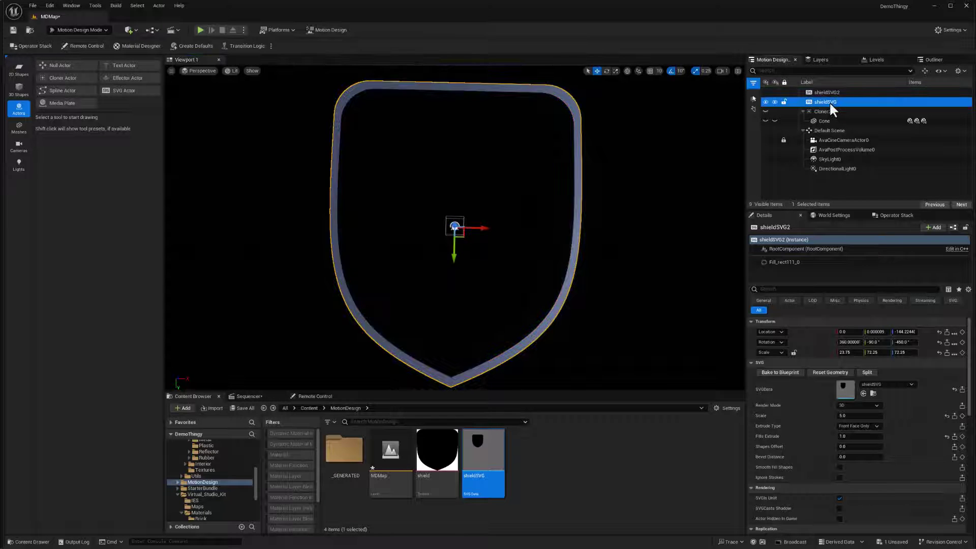
pyautogui.click(891, 216)
pyautogui.click(761, 258)
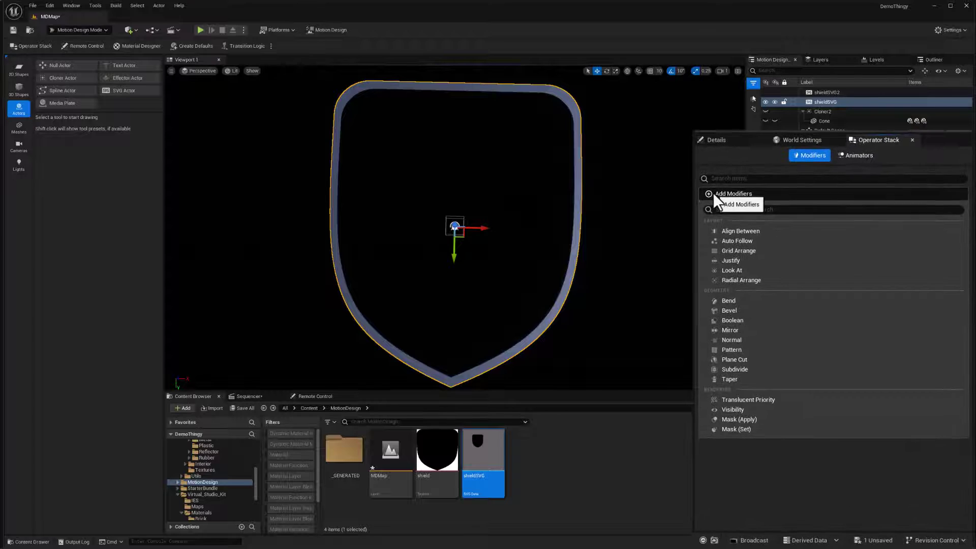
pyautogui.click(746, 319)
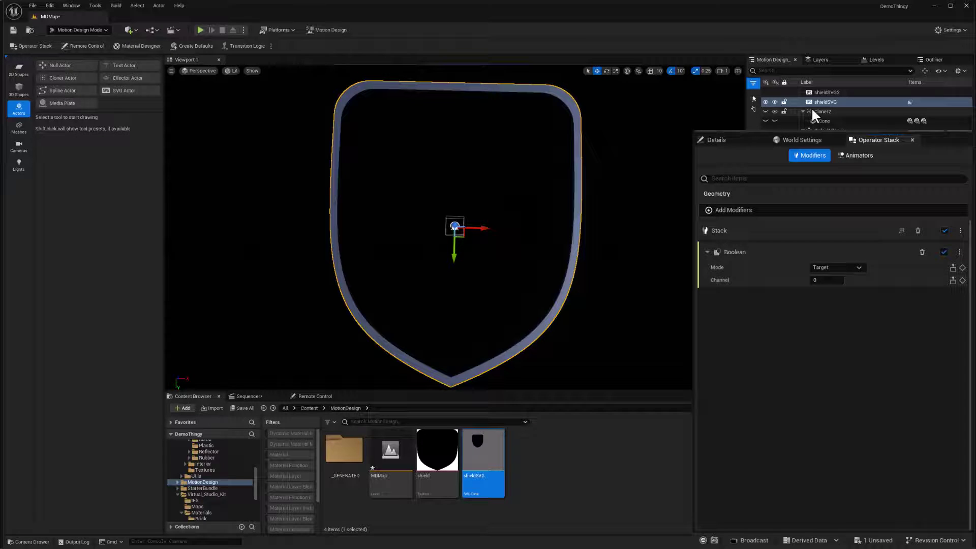
# Add a Boolean modifier to shieldSVG2 and set its mode to Subtract
pyautogui.click(825, 94)
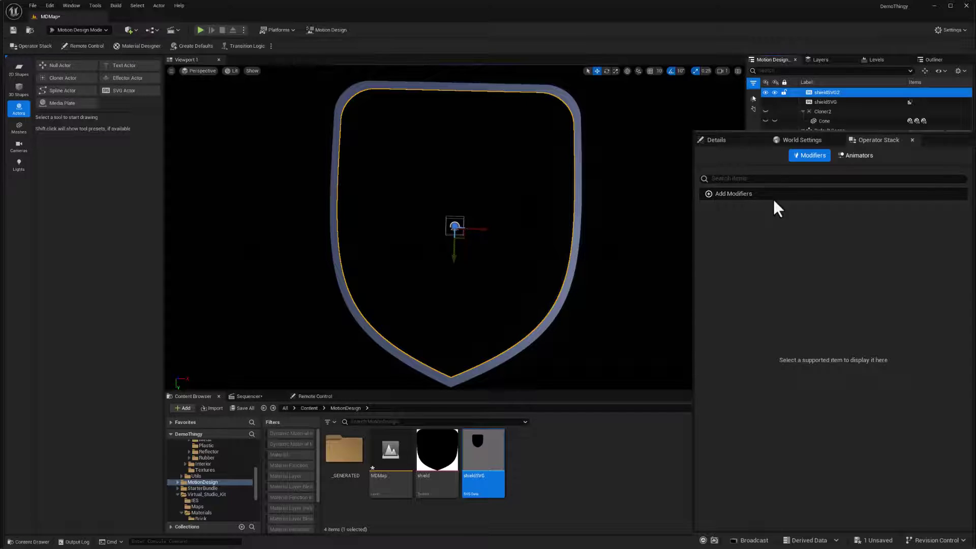
pyautogui.click(727, 194)
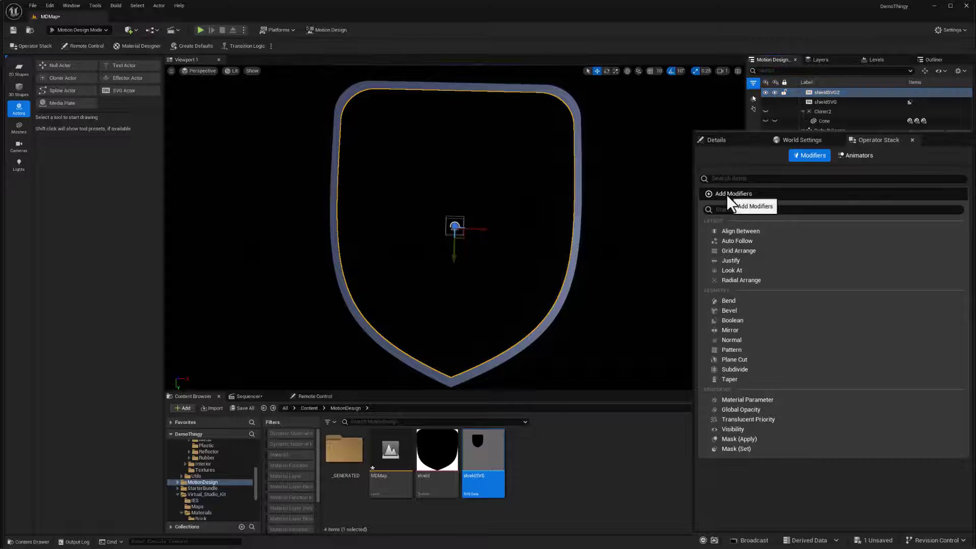
pyautogui.click(738, 322)
pyautogui.click(831, 268)
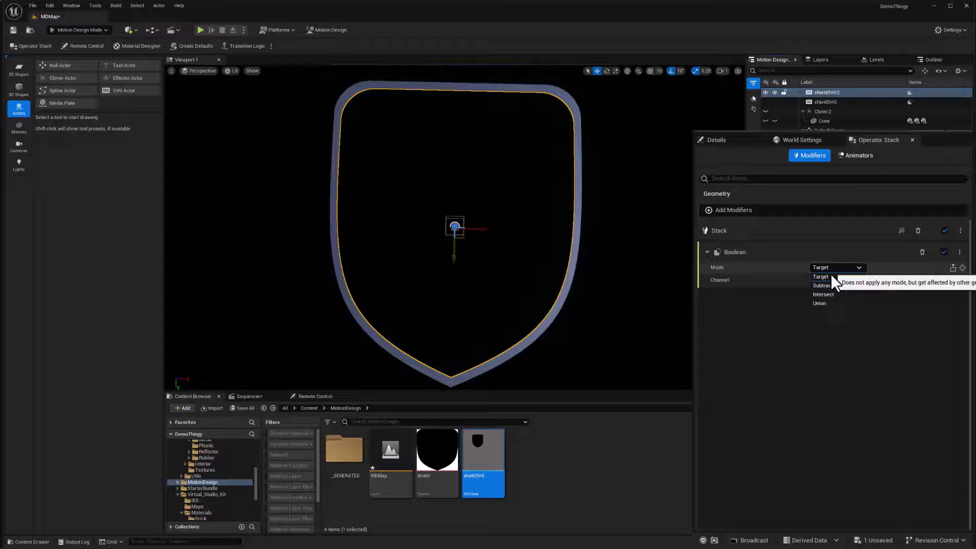
pyautogui.click(830, 285)
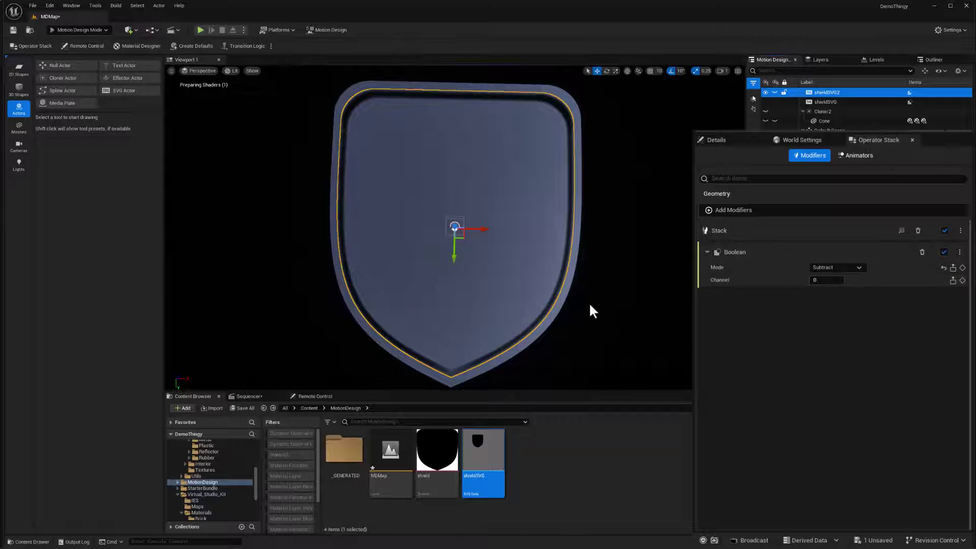
# Attach shieldSVG2 to shieldSVG as its child actor
pyautogui.keyDown('alt'); pyautogui.moveTo(589, 302); pyautogui.dragTo(509, 178); pyautogui.keyUp('alt')
pyautogui.keyDown('alt'); pyautogui.moveTo(455, 220); pyautogui.dragTo(475, 296); pyautogui.keyUp('alt')
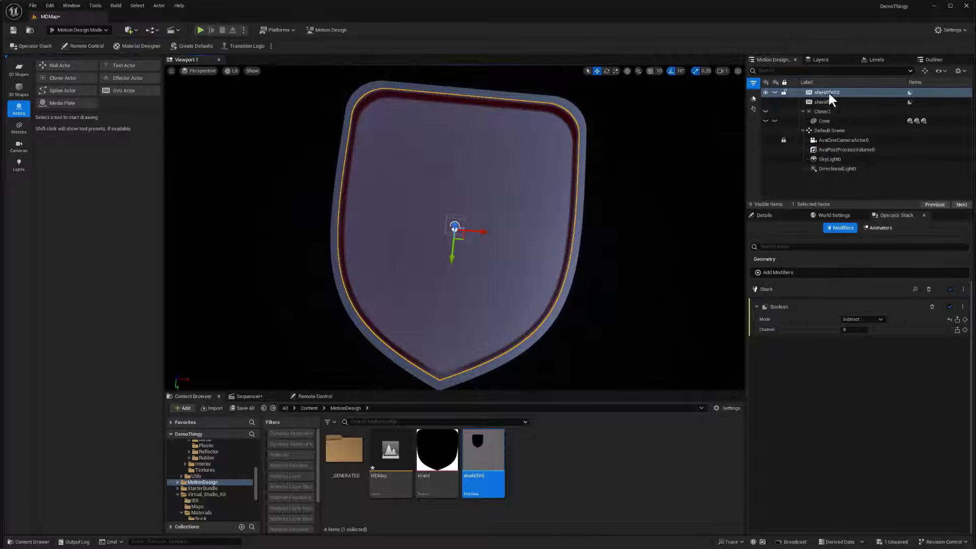
pyautogui.moveTo(823, 93); pyautogui.dragTo(827, 94)
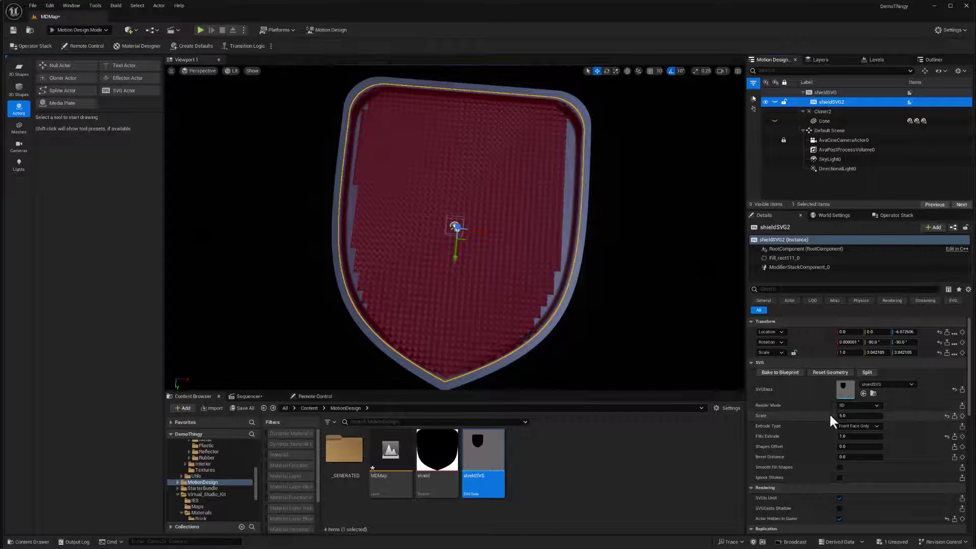
# Widen the Cloner2 grid by trying a Count X of 40 and settling on 42
pyautogui.click(829, 111)
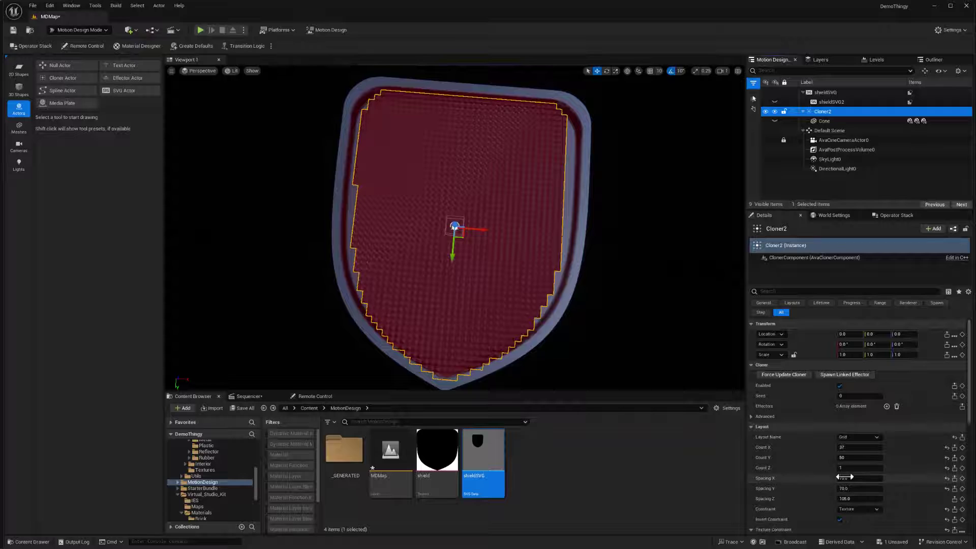
pyautogui.click(859, 448)
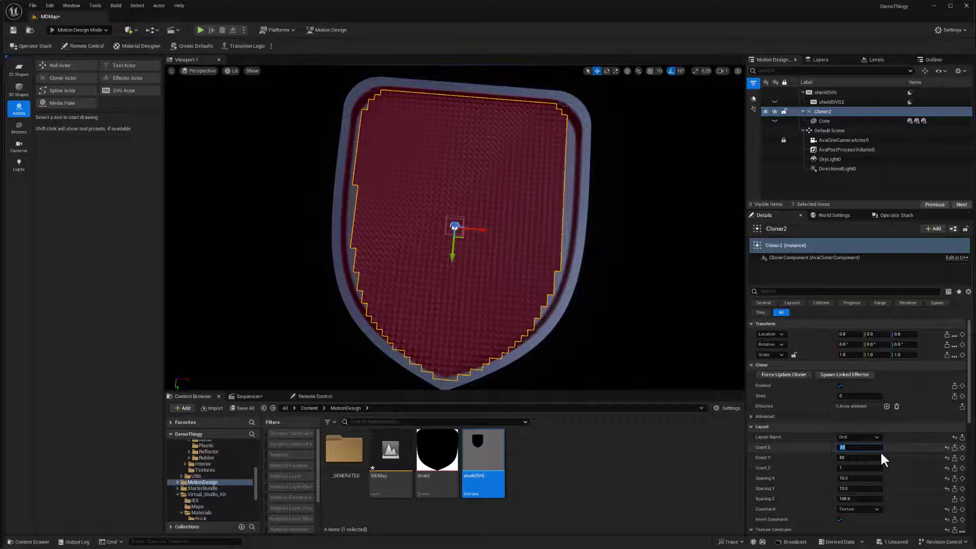
pyautogui.write('40')
pyautogui.press('Return')
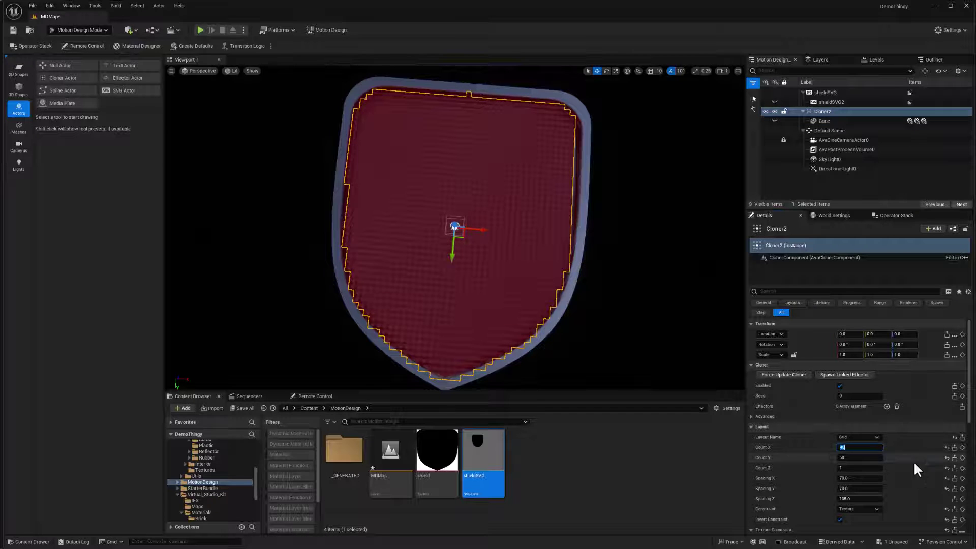
pyautogui.write('42')
pyautogui.press('Return')
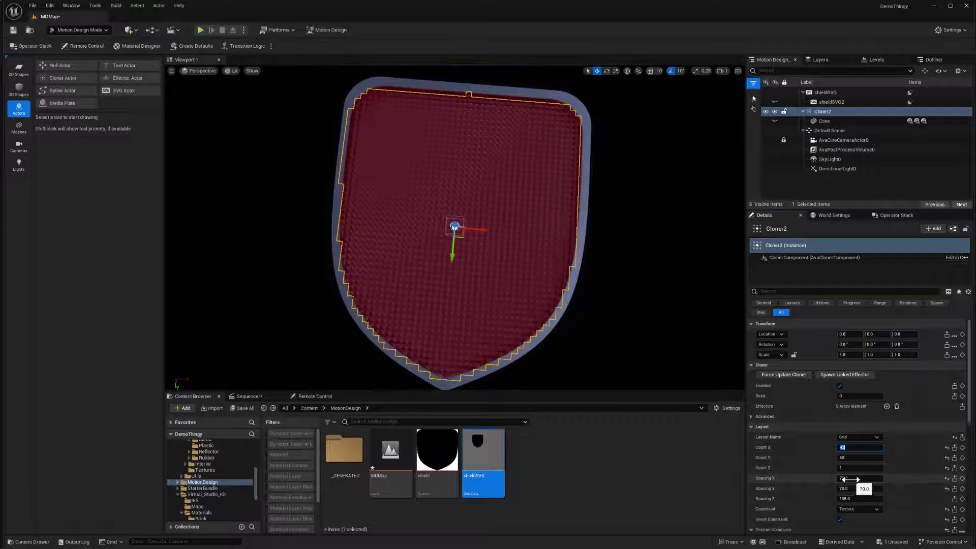
# Increase Cloner2's Spacing X to 71.0 so the cones reach the shield's rim
pyautogui.moveTo(850, 479); pyautogui.dragTo(860, 480)
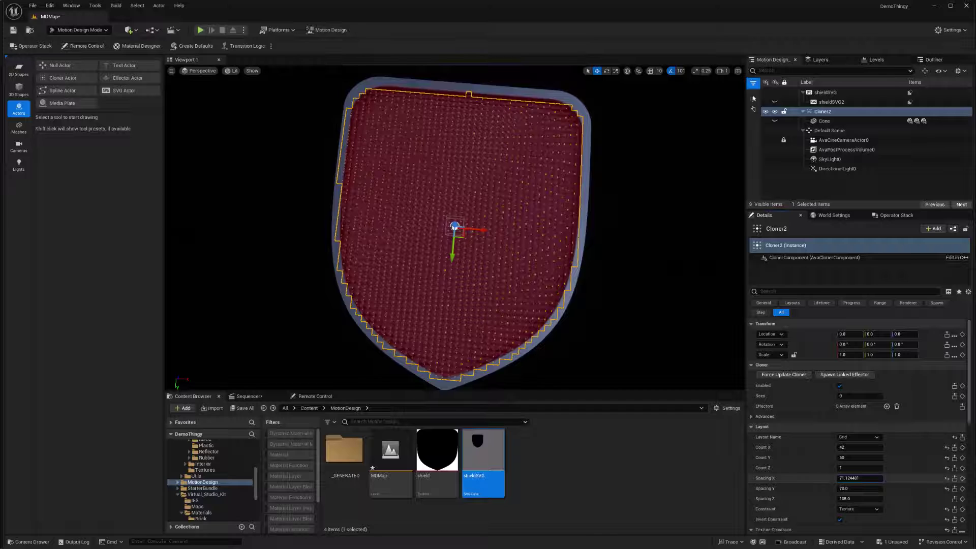
pyautogui.keyDown('alt'); pyautogui.moveTo(601, 315); pyautogui.dragTo(531, 196); pyautogui.keyUp('alt')
pyautogui.moveTo(618, 350)
pyautogui.keyDown('alt'); pyautogui.mouseDown()
pyautogui.moveTo(612, 376)
pyautogui.moveTo(681, 341)
pyautogui.moveTo(676, 310)
pyautogui.moveTo(660, 305)
pyautogui.moveTo(604, 346)
pyautogui.mouseUp(); pyautogui.keyUp('alt')
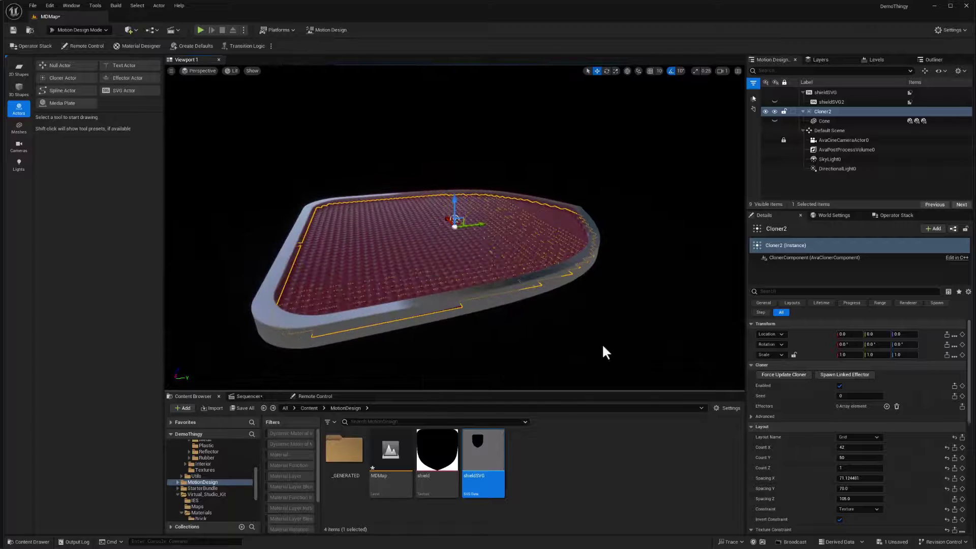
pyautogui.click(871, 479)
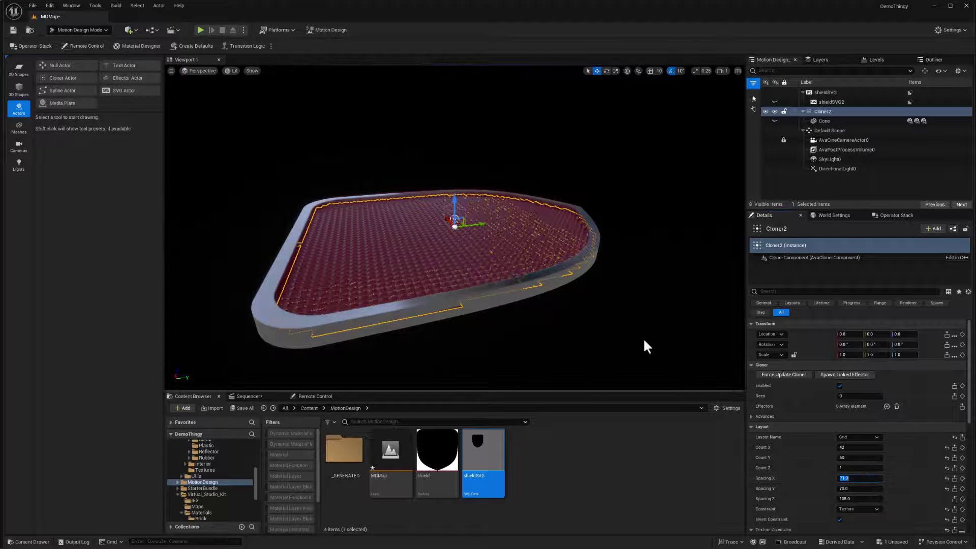
pyautogui.keyDown('alt'); pyautogui.moveTo(643, 339); pyautogui.dragTo(435, 350); pyautogui.keyUp('alt')
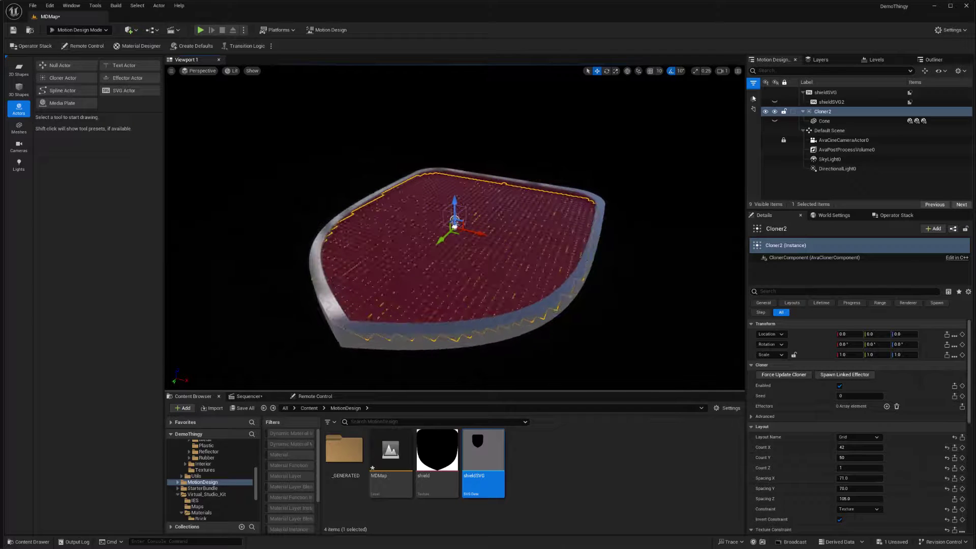
# Shift the shieldSVG actor slightly along X to align its rim with the cone grid
pyautogui.click(829, 92)
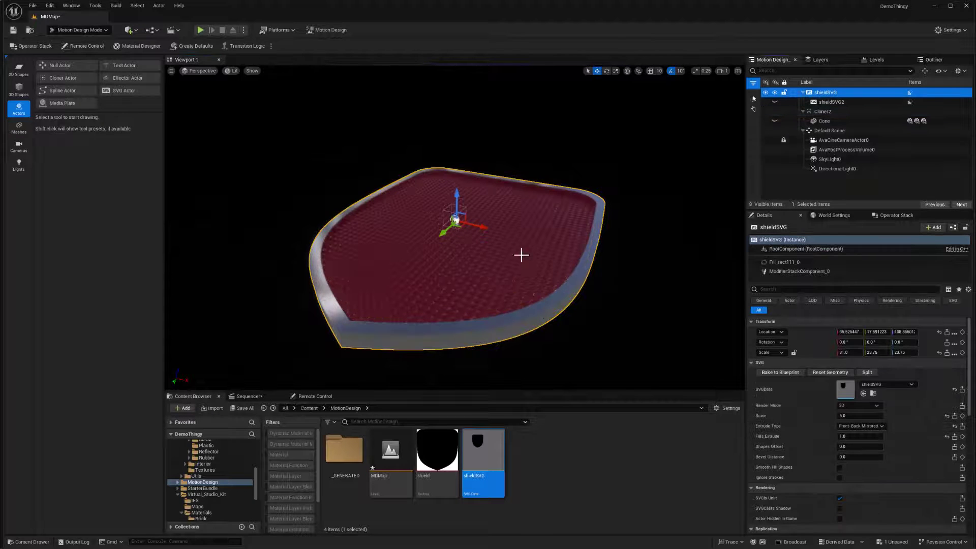
pyautogui.moveTo(488, 232); pyautogui.dragTo(487, 230)
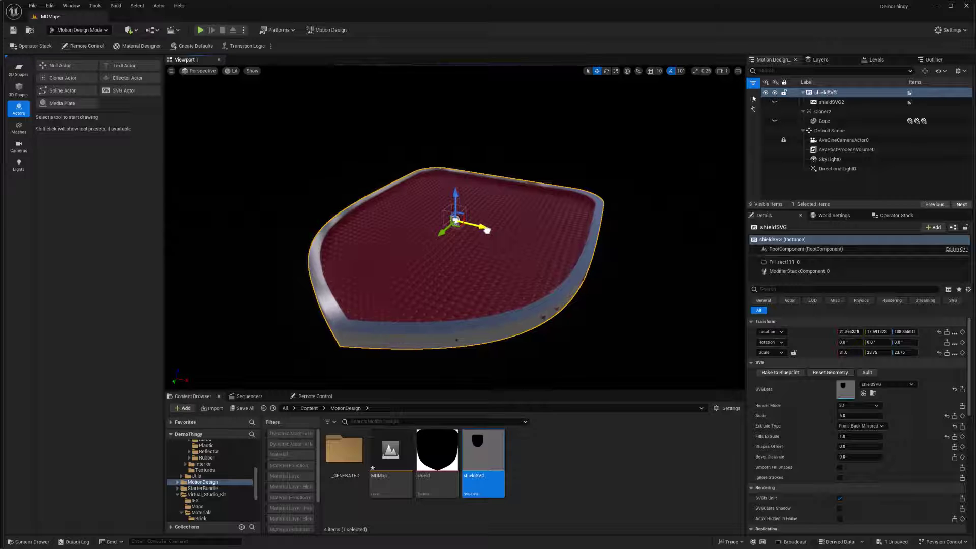
pyautogui.keyDown('alt'); pyautogui.moveTo(487, 305); pyautogui.dragTo(487, 275); pyautogui.keyUp('alt')
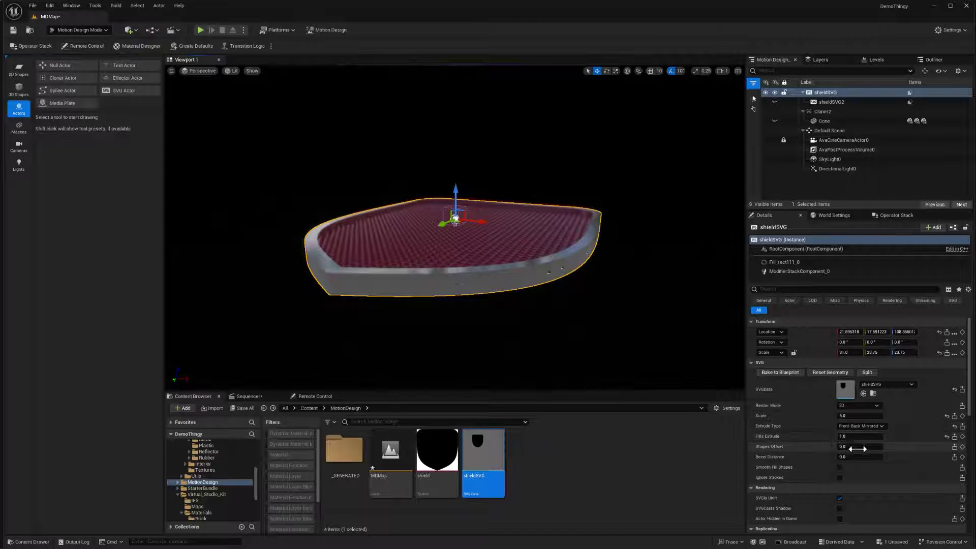
# Set Cloner2's Spacing X to 70.5 and check the fit of the cones inside the rim
pyautogui.click(822, 111)
pyautogui.click(864, 479)
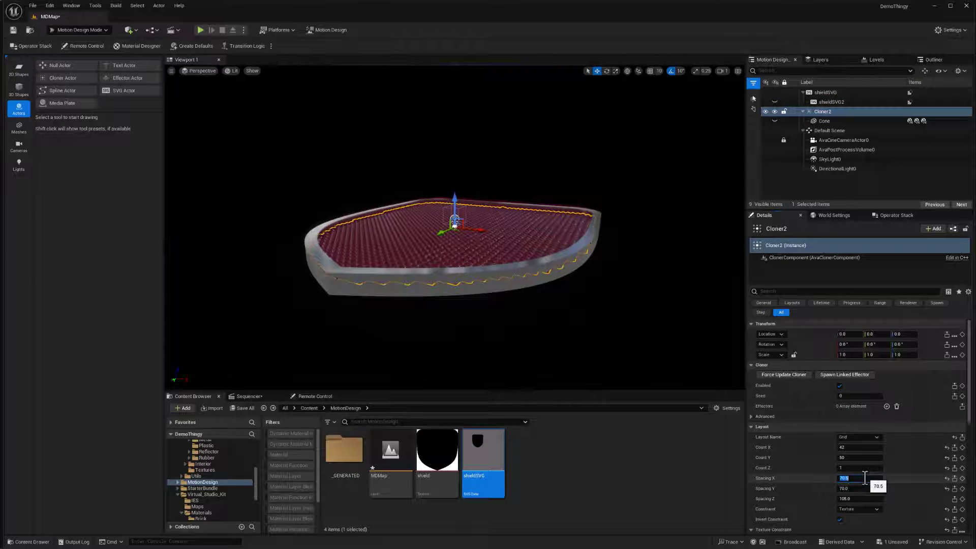
pyautogui.keyDown('alt'); pyautogui.moveTo(524, 285); pyautogui.dragTo(551, 356); pyautogui.keyUp('alt')
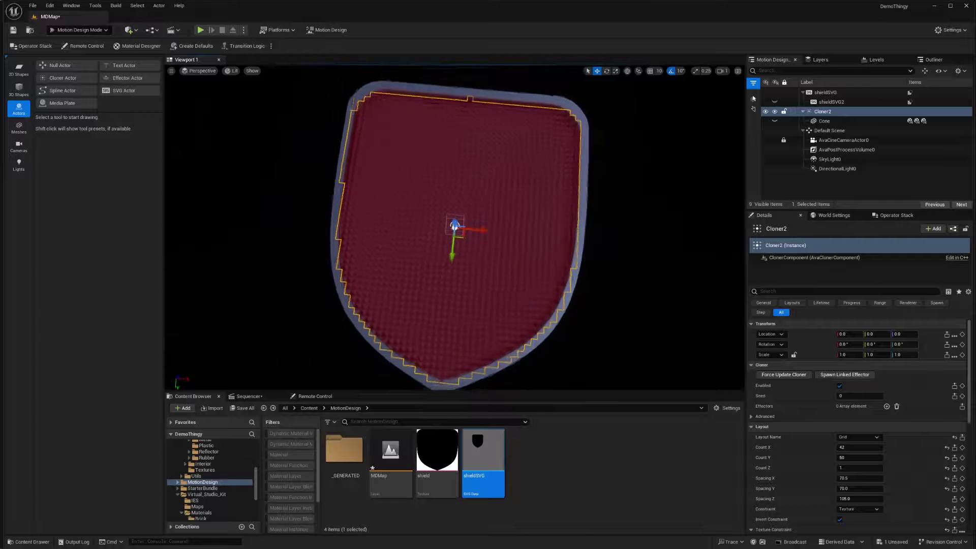
pyautogui.moveTo(460, 234); pyautogui.dragTo(455, 233, button='right')
pyautogui.click(629, 290)
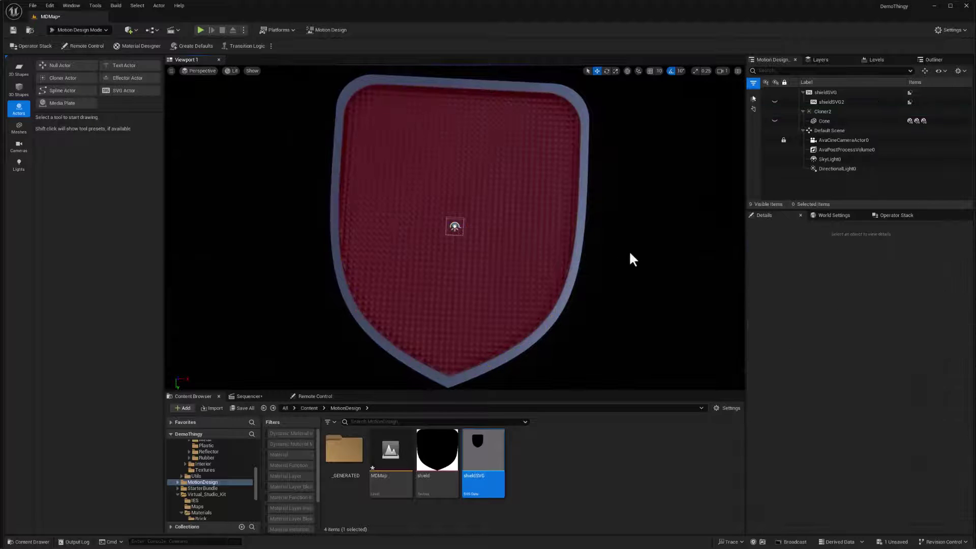
pyautogui.moveTo(630, 257); pyautogui.dragTo(596, 251, button='right')
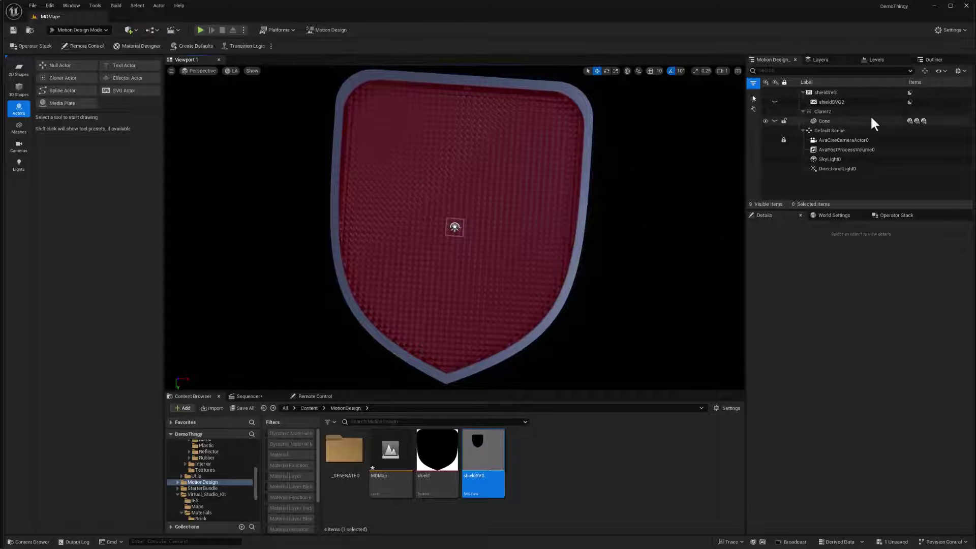
# Add a Null Actor to the scene for grouping the shield and cloner actors
pyautogui.click(829, 91)
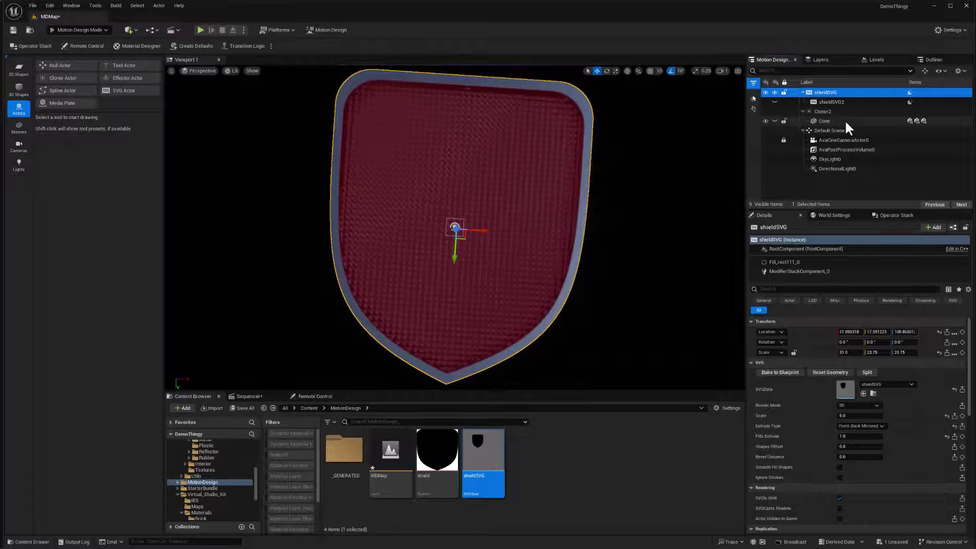
pyautogui.keyDown('shift'); pyautogui.click(846, 120); pyautogui.keyUp('shift')
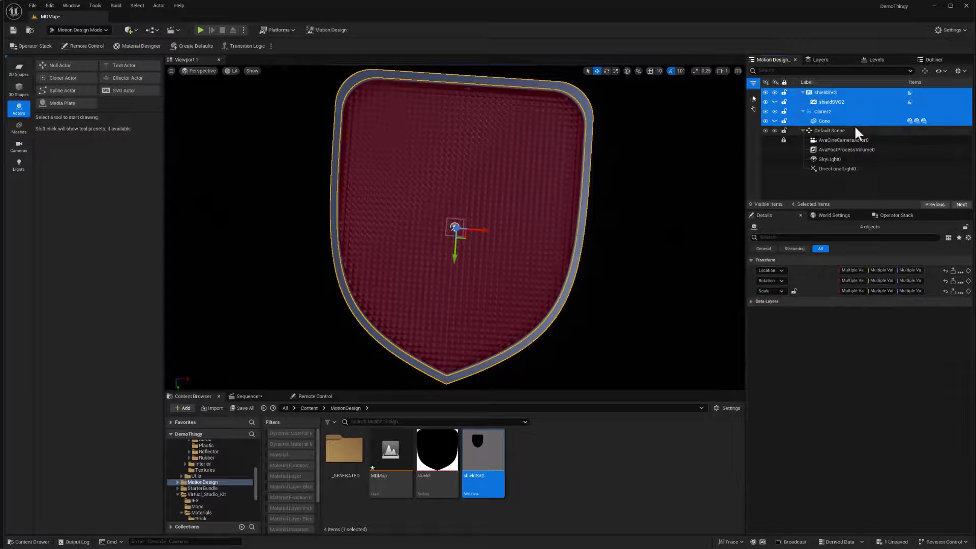
pyautogui.click(62, 65)
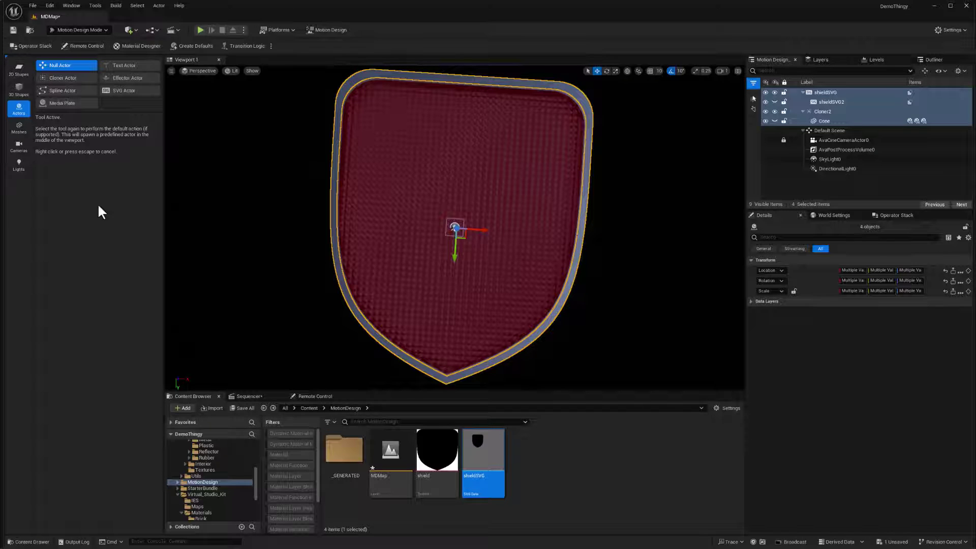
pyautogui.click(89, 65)
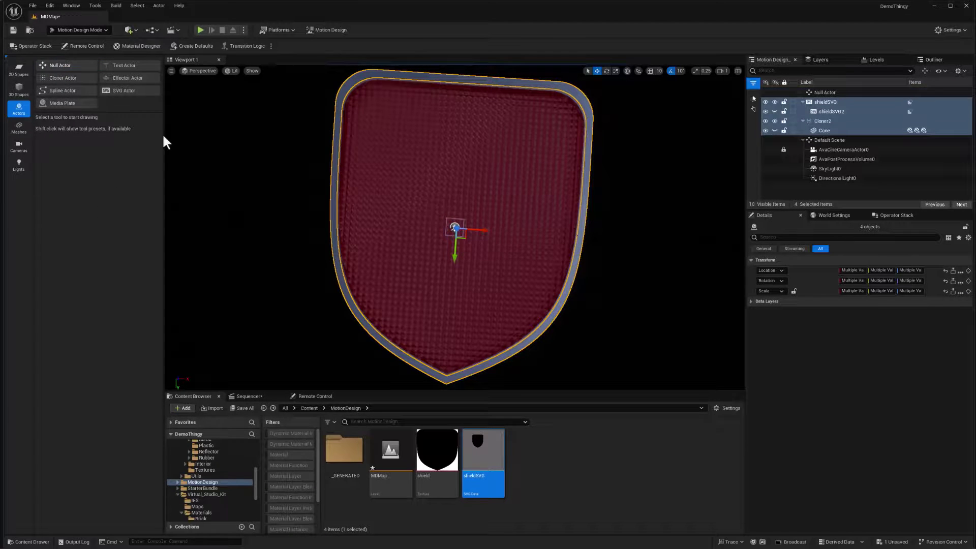
# Set the Null Actor's location to 0, 0, 0 and parent shieldSVG and Cloner2 under it
pyautogui.click(825, 93)
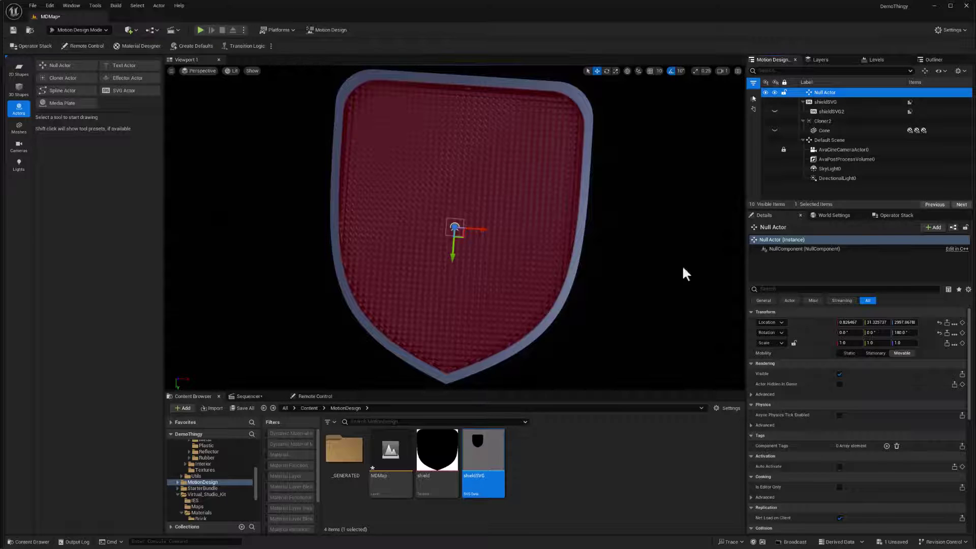
pyautogui.click(848, 323)
pyautogui.write('0')
pyautogui.press('Tab')
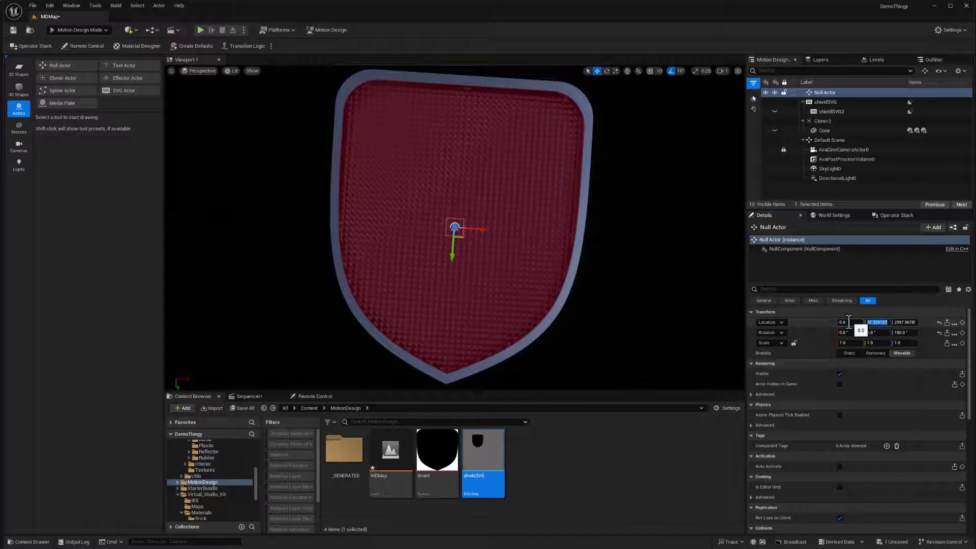
pyautogui.write('0')
pyautogui.press('Tab')
pyautogui.write('0')
pyautogui.press('Tab')
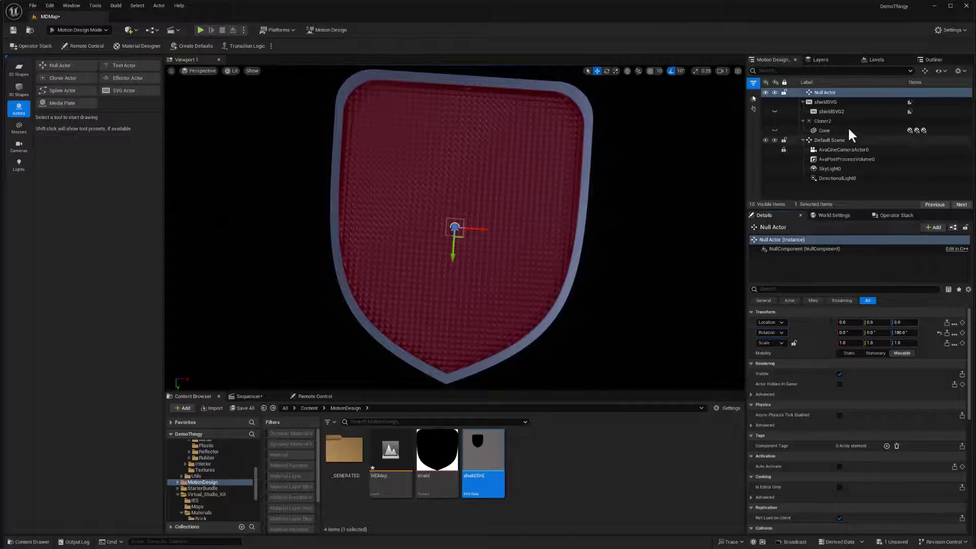
pyautogui.moveTo(831, 100); pyautogui.dragTo(824, 92)
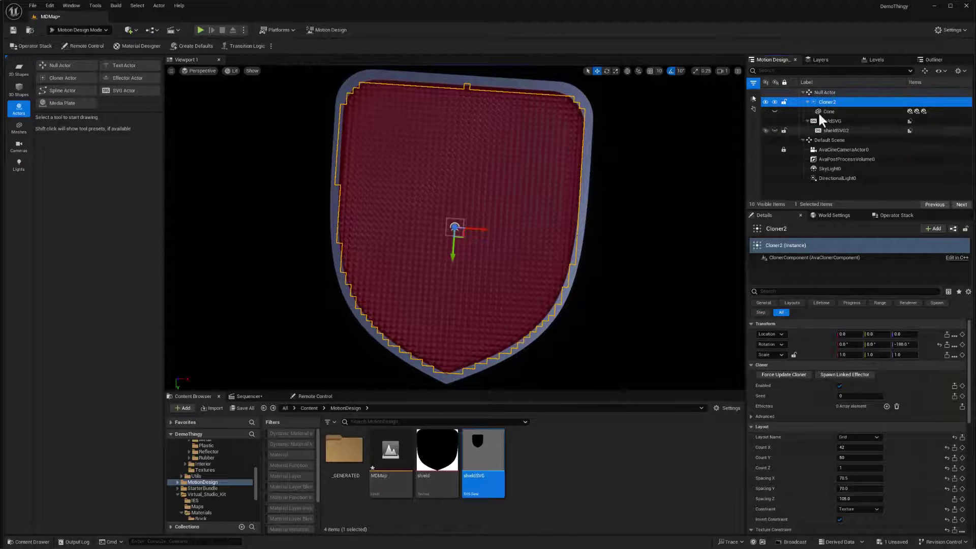
# Rotate the Null Actor to about -90° around X so the whole shield stands upright
pyautogui.click(821, 91)
pyautogui.keyDown('alt'); pyautogui.moveTo(603, 219); pyautogui.dragTo(529, 157); pyautogui.keyUp('alt')
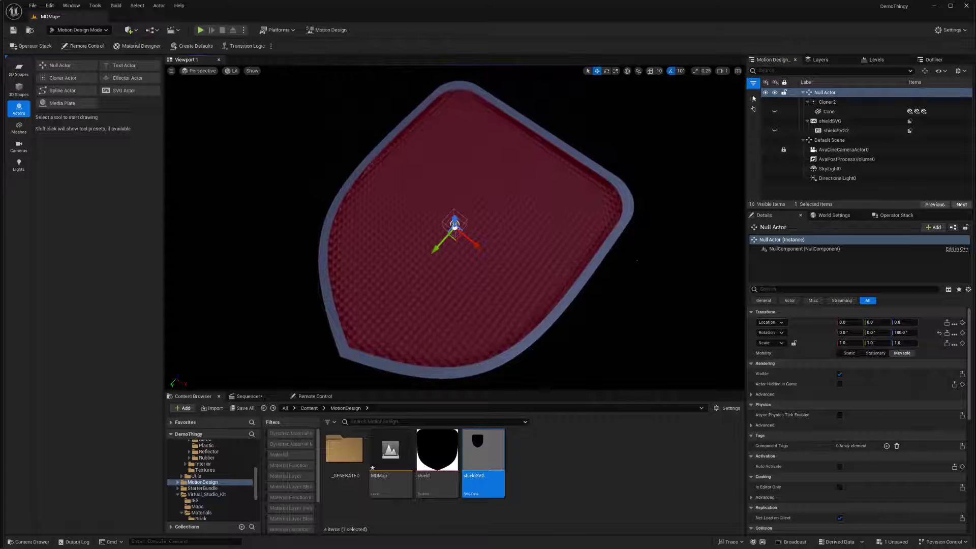
pyautogui.press('e')
pyautogui.moveTo(490, 235); pyautogui.dragTo(455, 249)
pyautogui.keyDown('alt'); pyautogui.moveTo(466, 307); pyautogui.dragTo(541, 244); pyautogui.keyUp('alt')
pyautogui.keyDown('alt'); pyautogui.moveTo(453, 223); pyautogui.dragTo(454, 215); pyautogui.keyUp('alt')
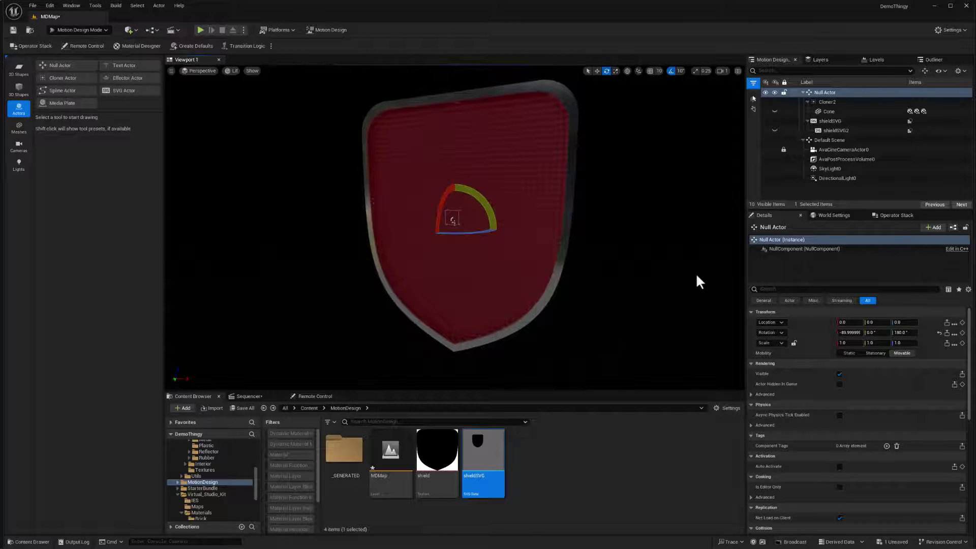
# Rename the Null Actor to ShieldStuff
pyautogui.click(825, 91)
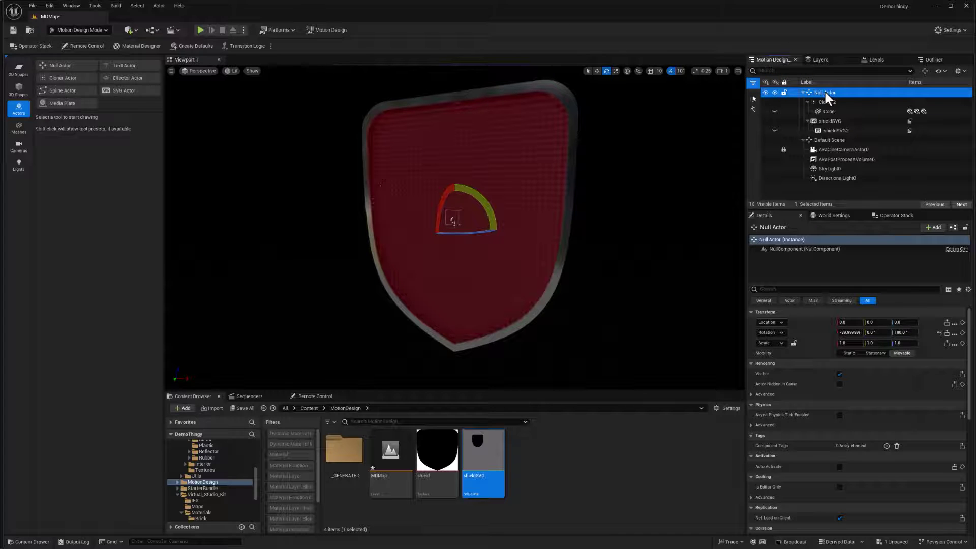
pyautogui.click(824, 91)
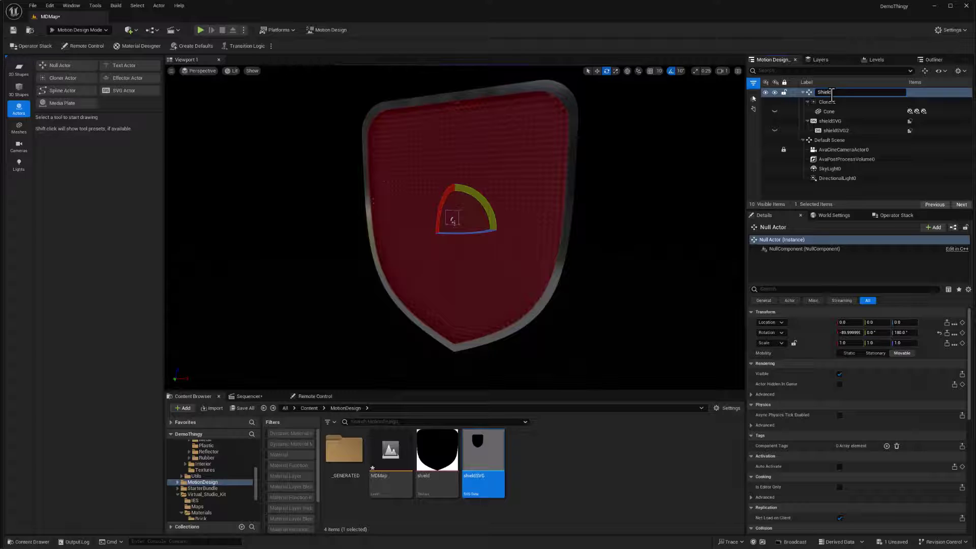
pyautogui.press('Return')
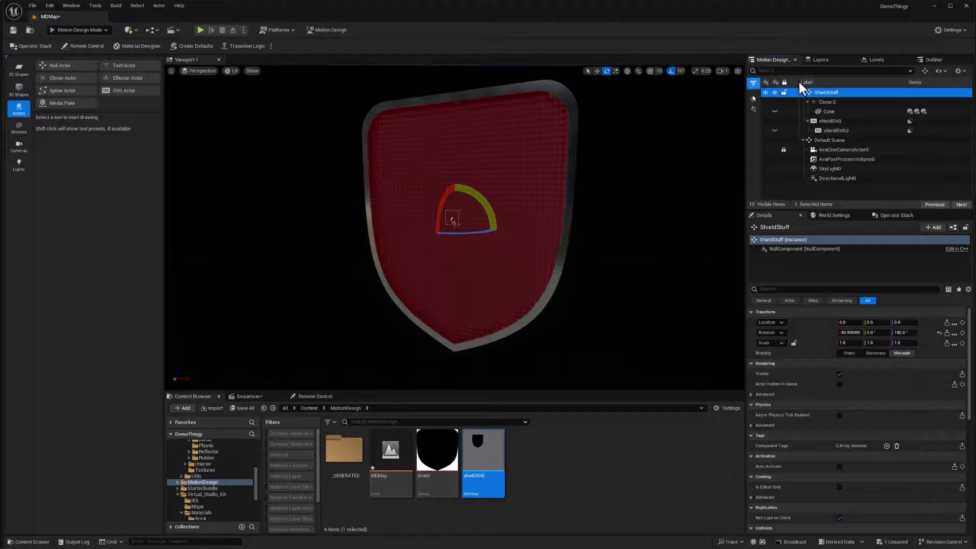
# Spawn a linked effector for Cloner2
pyautogui.click(827, 100)
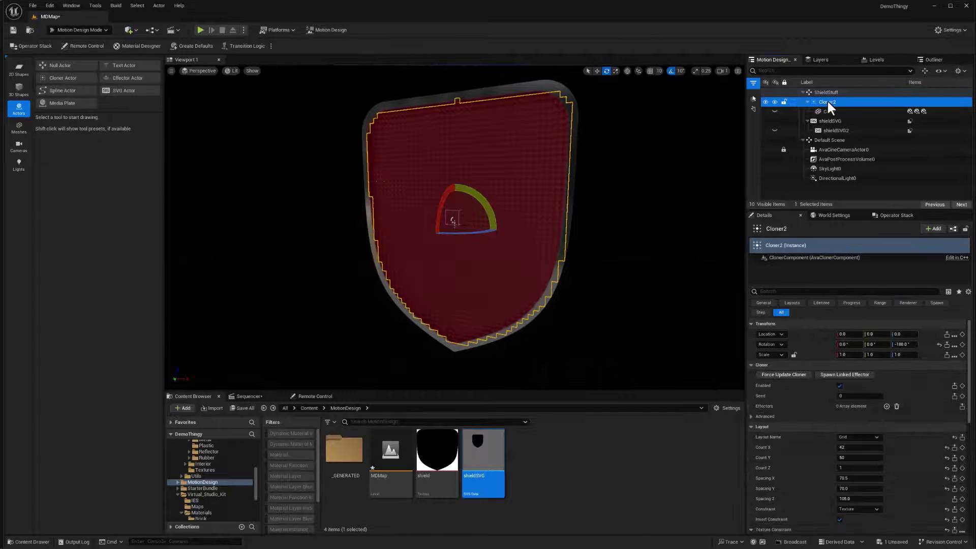
pyautogui.click(837, 374)
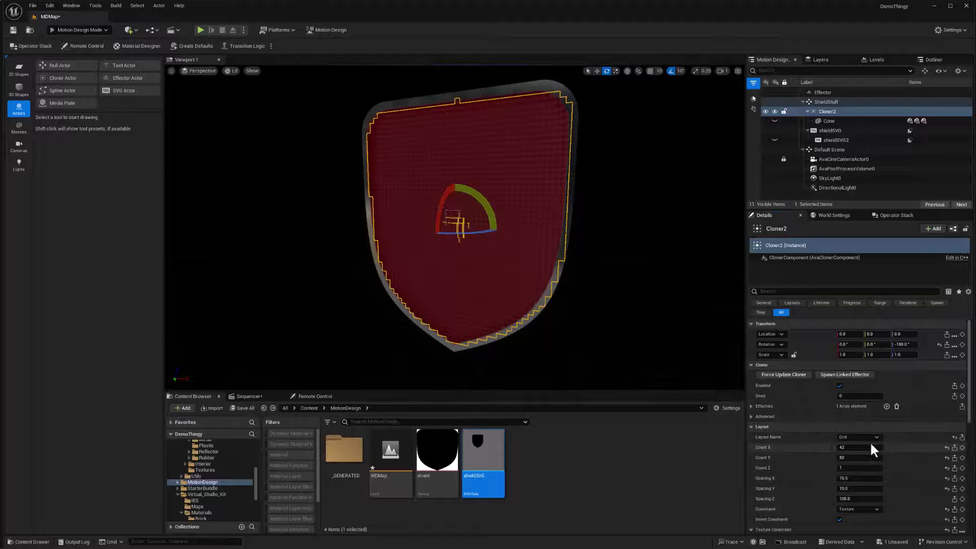
pyautogui.scroll(-1, 870, 442)
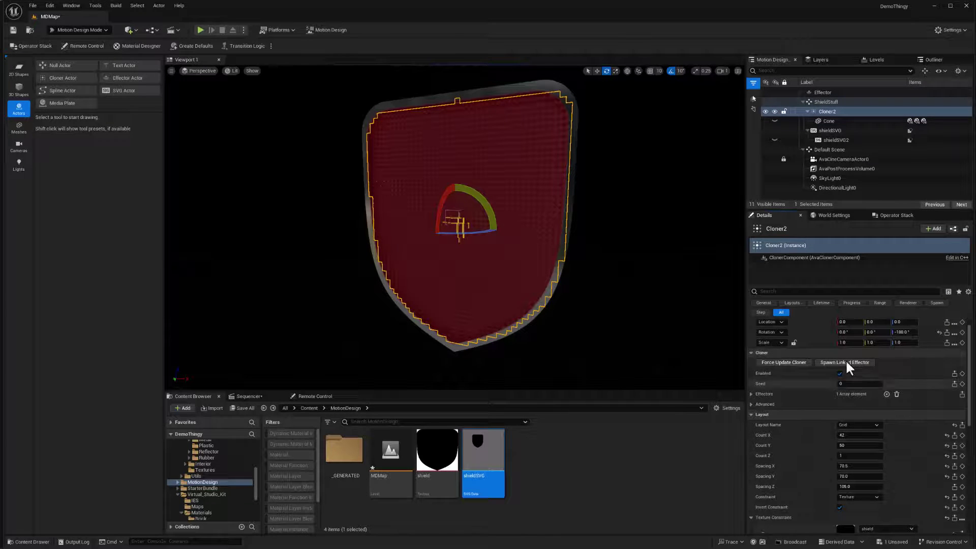
# Parent the Effector under ShieldStuff and set its Z rotation to 0°
pyautogui.click(824, 92)
pyautogui.moveTo(825, 92); pyautogui.dragTo(825, 99)
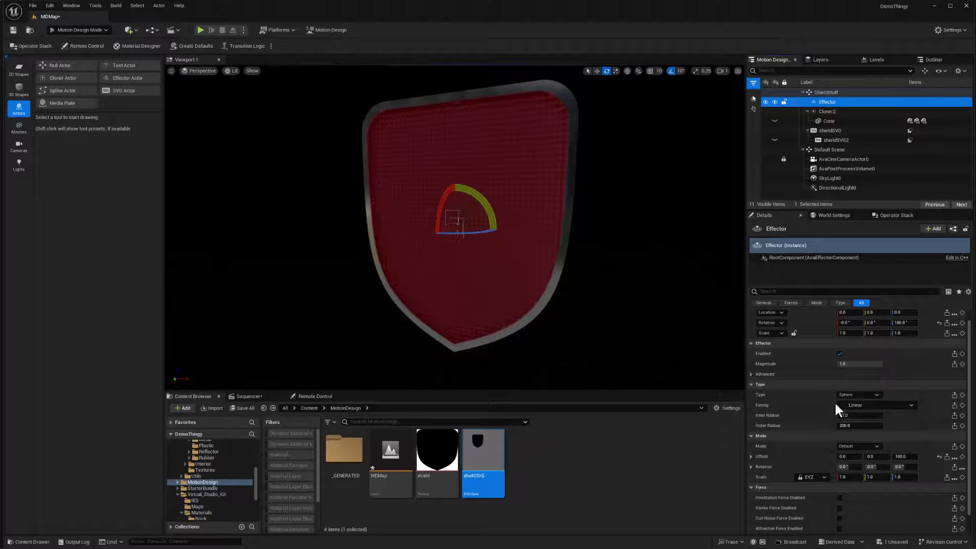
pyautogui.click(900, 323)
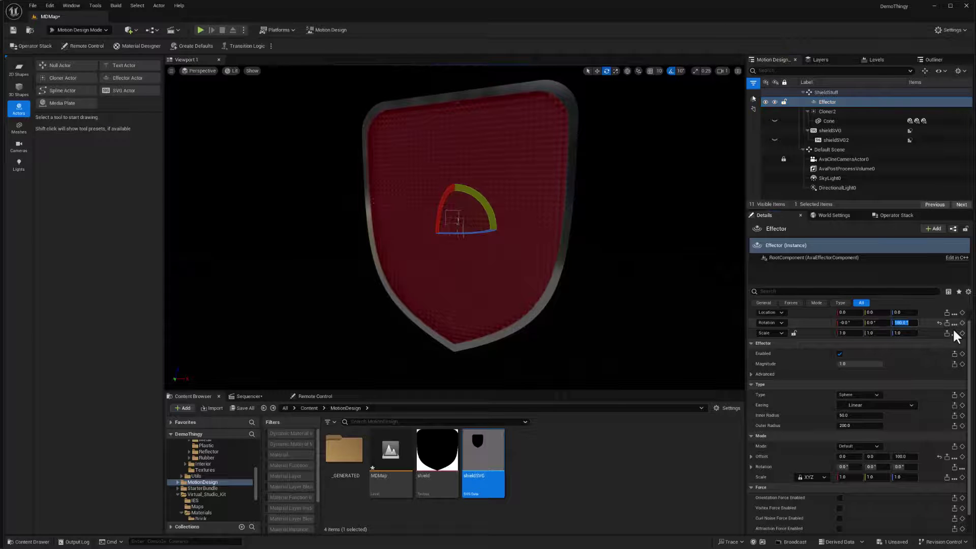
pyautogui.write('0')
pyautogui.press('Return')
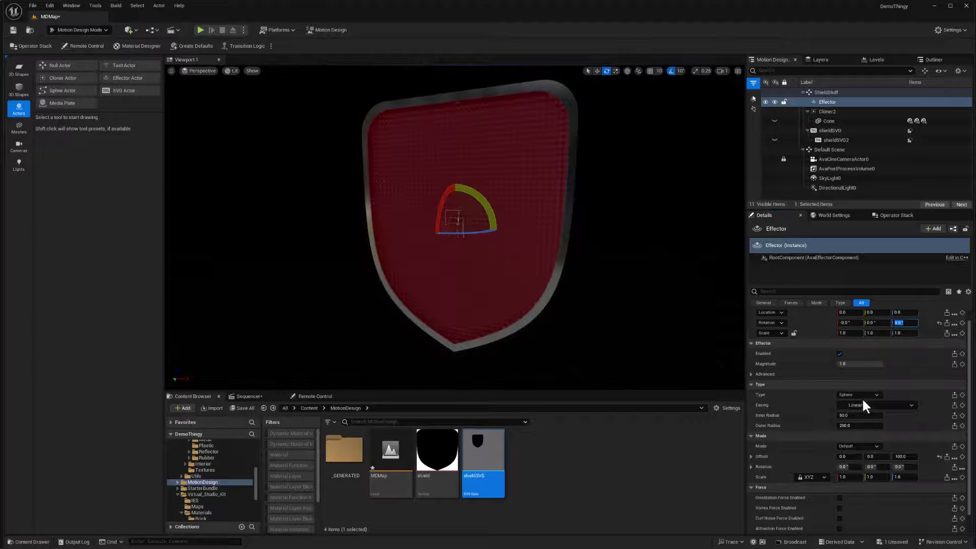
# Set the Effector's sphere type to an inner radius of 1900 and an outer radius of 3000
pyautogui.click(855, 425)
pyautogui.write('2000')
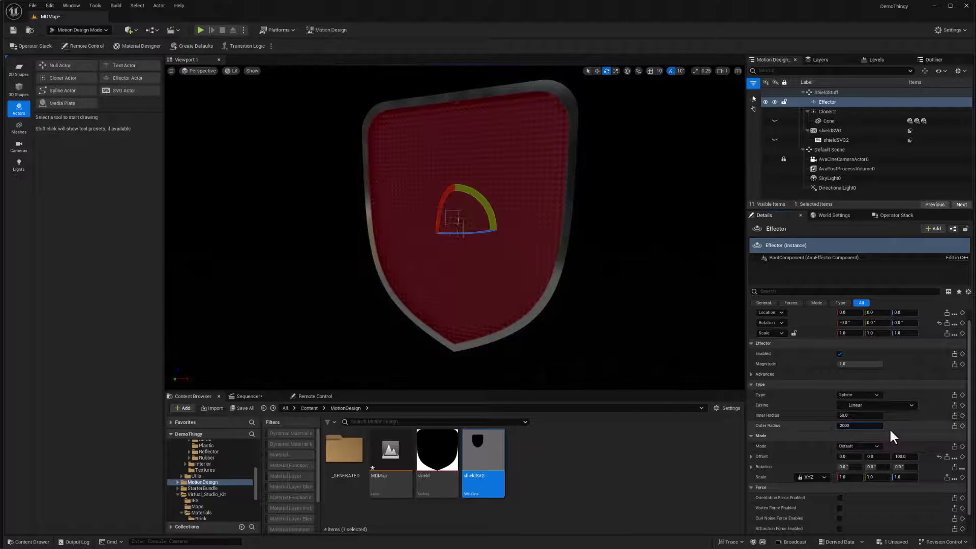
pyautogui.press('Return')
pyautogui.click(861, 418)
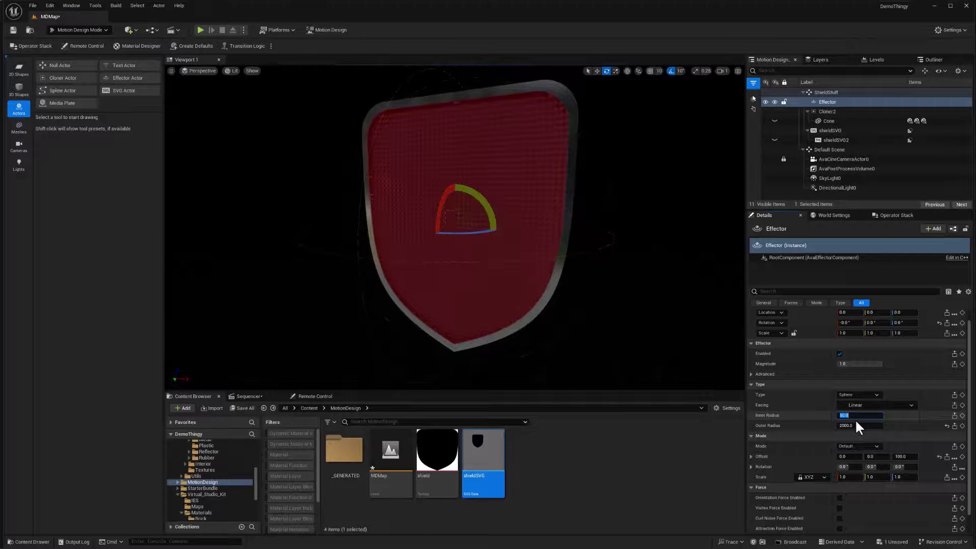
pyautogui.press('Return')
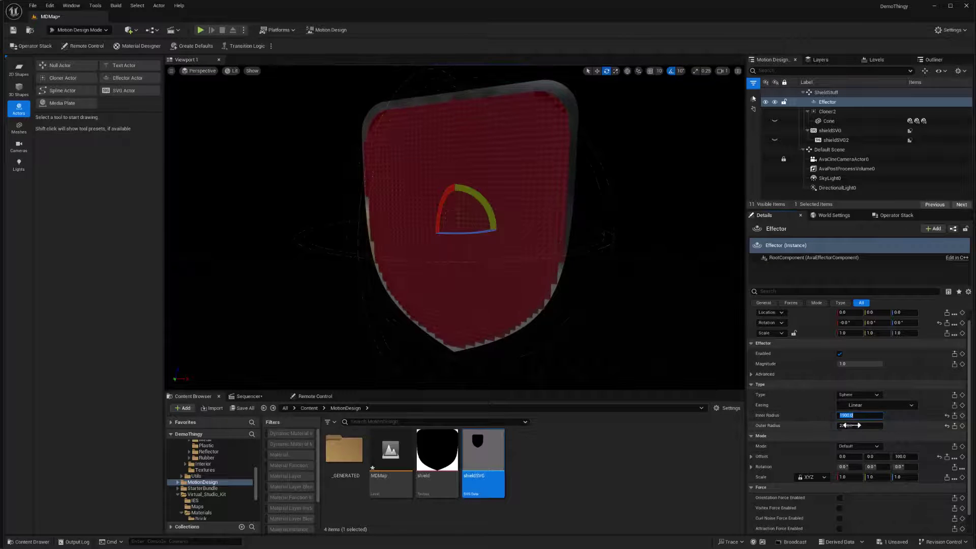
pyautogui.click(856, 427)
pyautogui.press('Return')
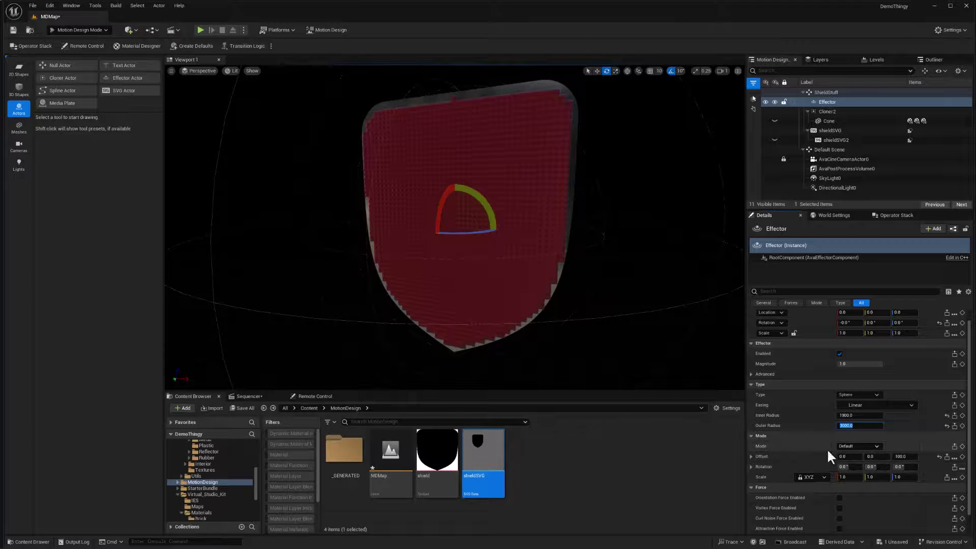
# Set the Effector's mode rotation to 180° around X so the cones flip over
pyautogui.click(849, 467)
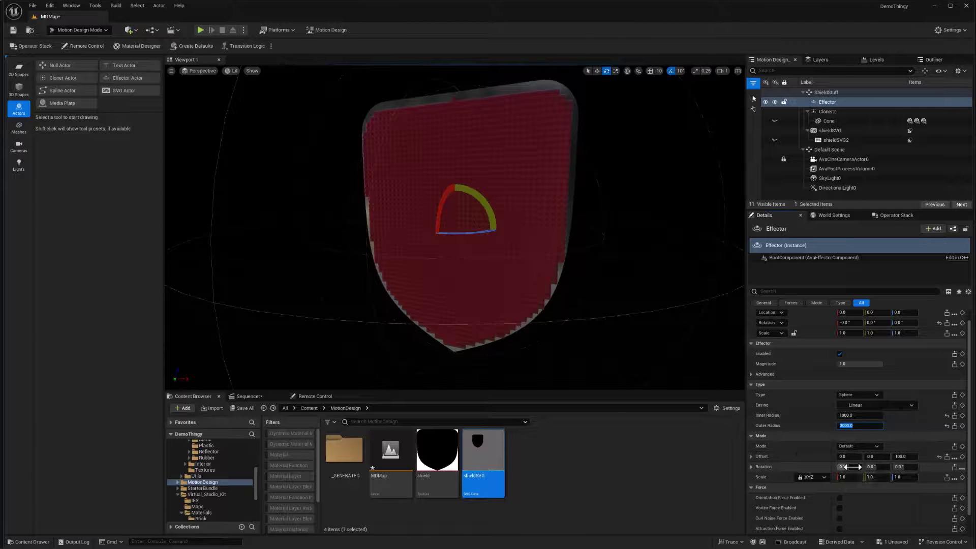
pyautogui.write('18')
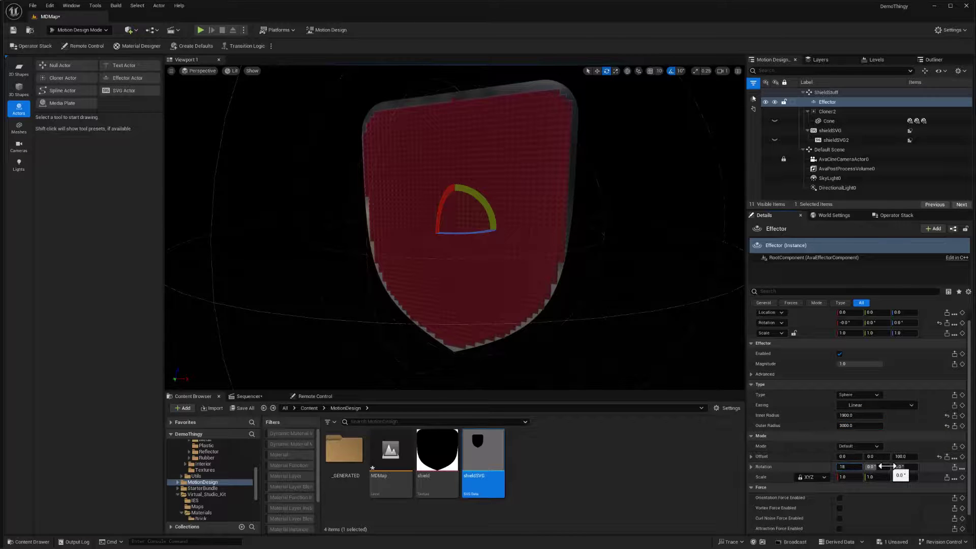
pyautogui.write('0')
pyautogui.press('Return')
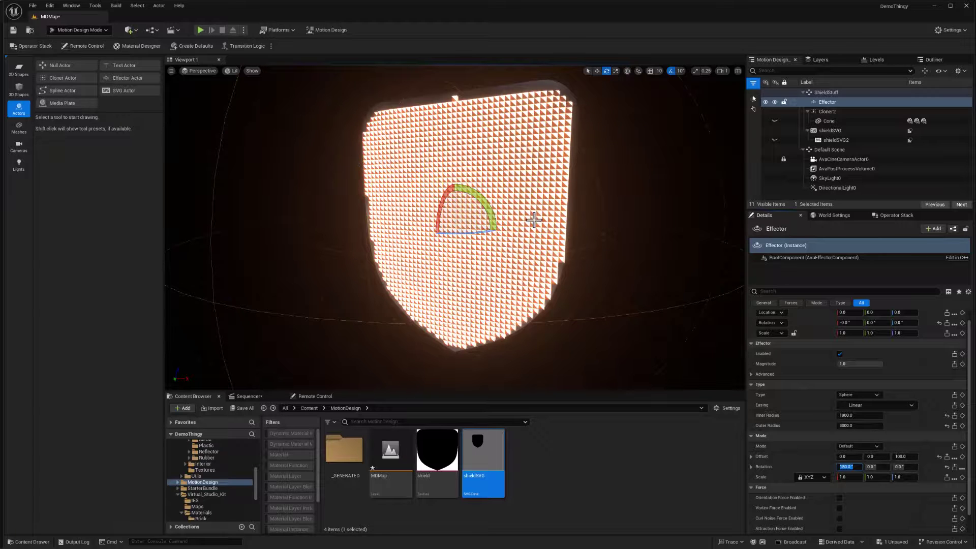
pyautogui.keyDown('alt'); pyautogui.moveTo(625, 225); pyautogui.dragTo(661, 244); pyautogui.keyUp('alt')
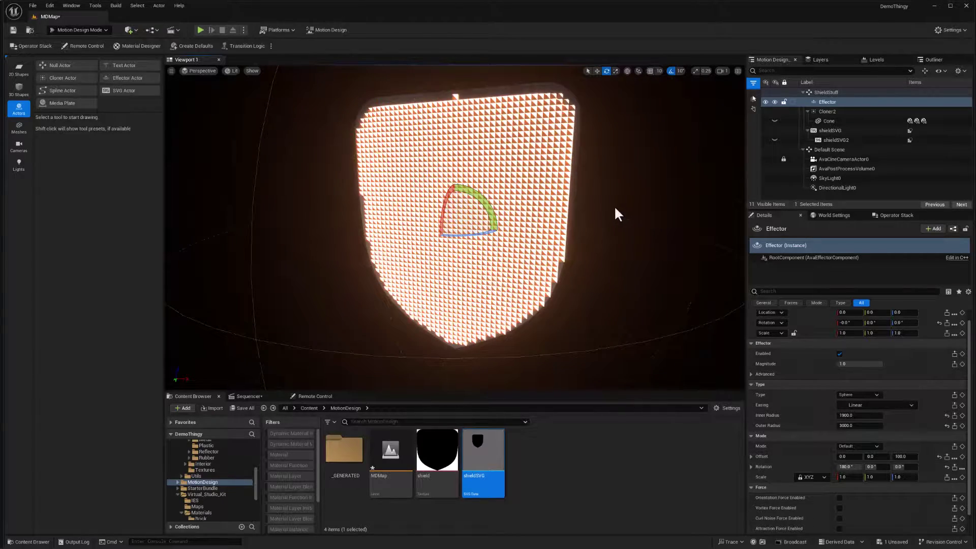
pyautogui.click(827, 93)
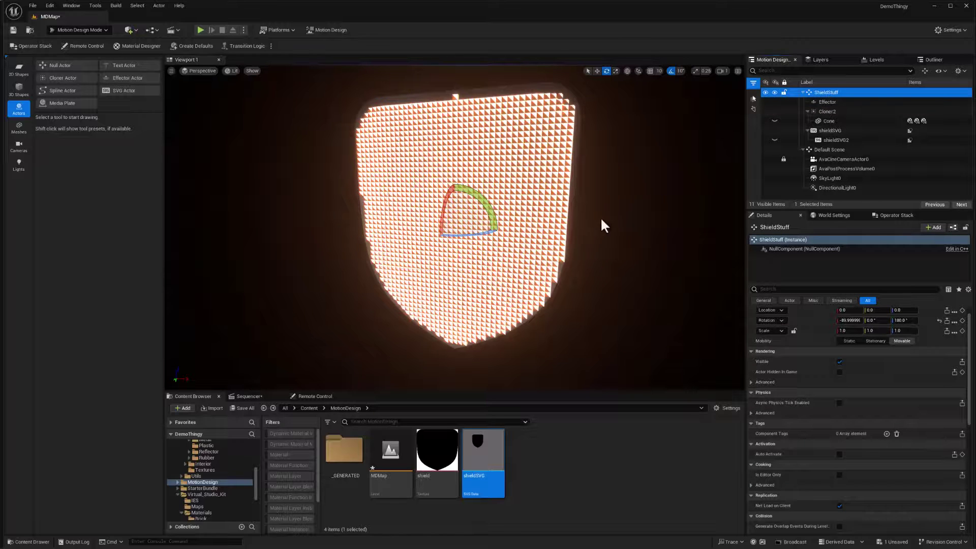
pyautogui.press('w')
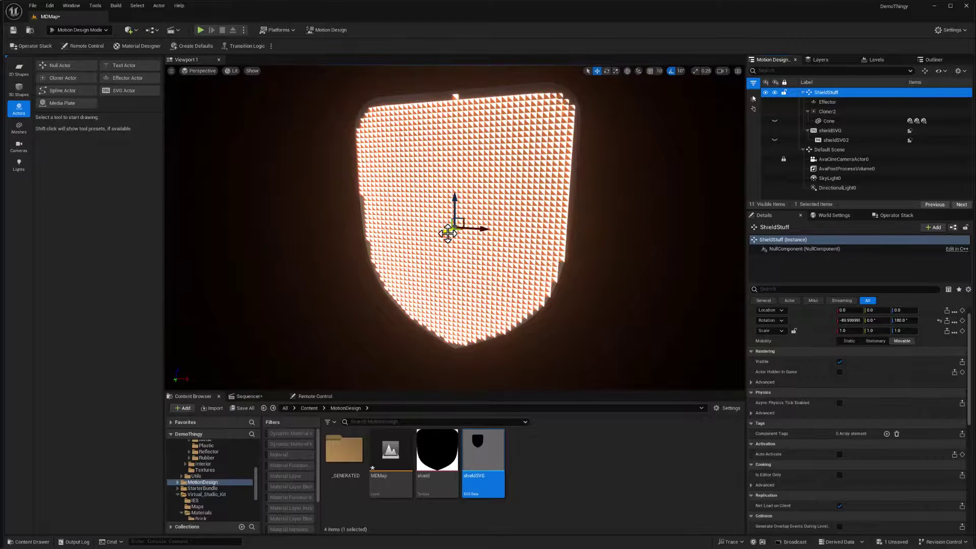
pyautogui.moveTo(446, 232); pyautogui.dragTo(448, 233)
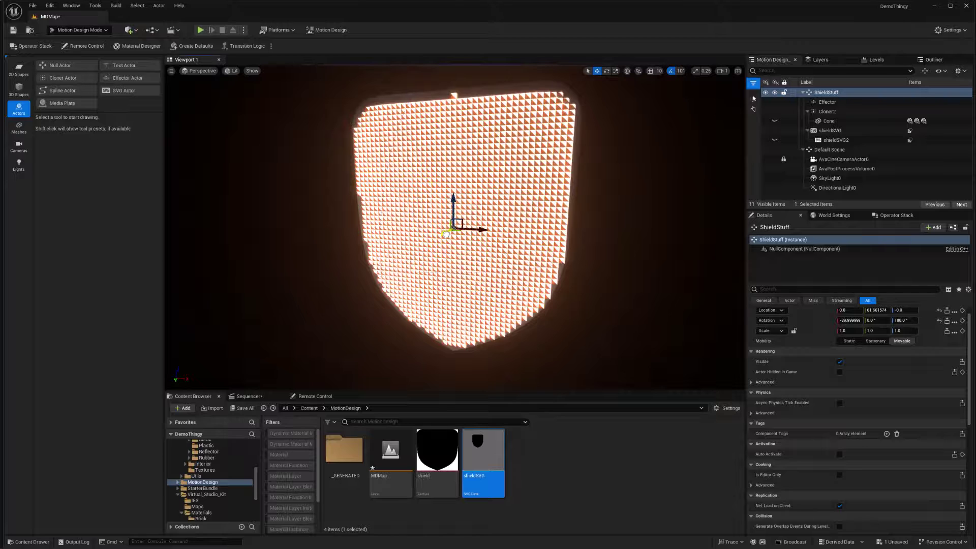
pyautogui.hotkey('ctrl', 'z')
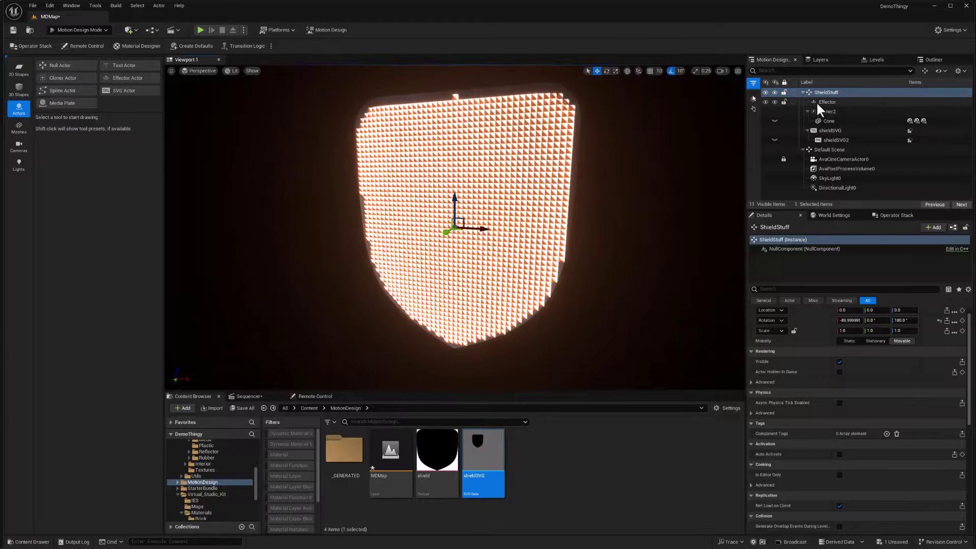
# Move the shieldSVG rim forward along the shield's depth to a Z location of about 237
pyautogui.click(827, 130)
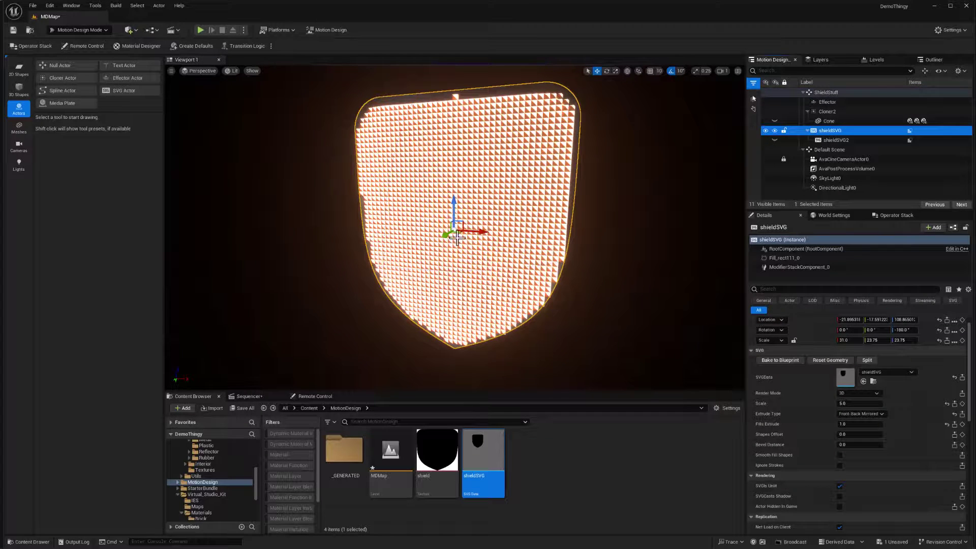
pyautogui.moveTo(443, 236); pyautogui.dragTo(444, 236)
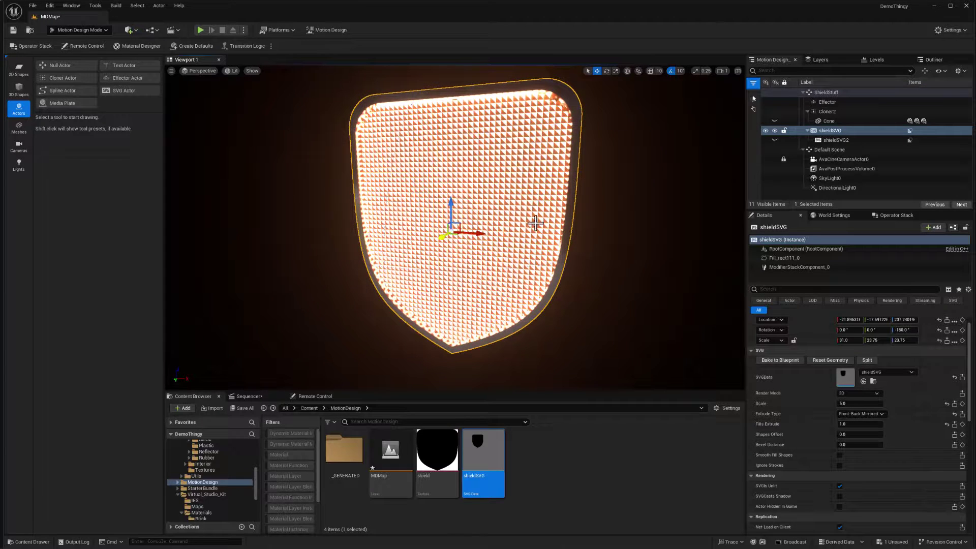
pyautogui.keyDown('alt'); pyautogui.moveTo(639, 231); pyautogui.dragTo(610, 220); pyautogui.keyUp('alt')
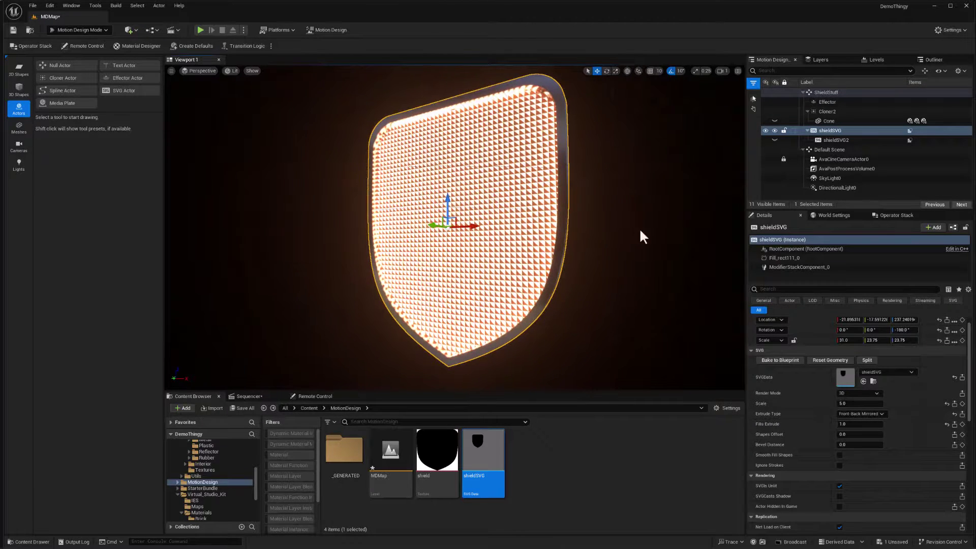
# Move the Effector off the shield to about X 4089, Y 1416, and pull shieldSVG back to a Z location of about 133
pyautogui.click(827, 102)
pyautogui.moveTo(465, 229); pyautogui.dragTo(290, 164)
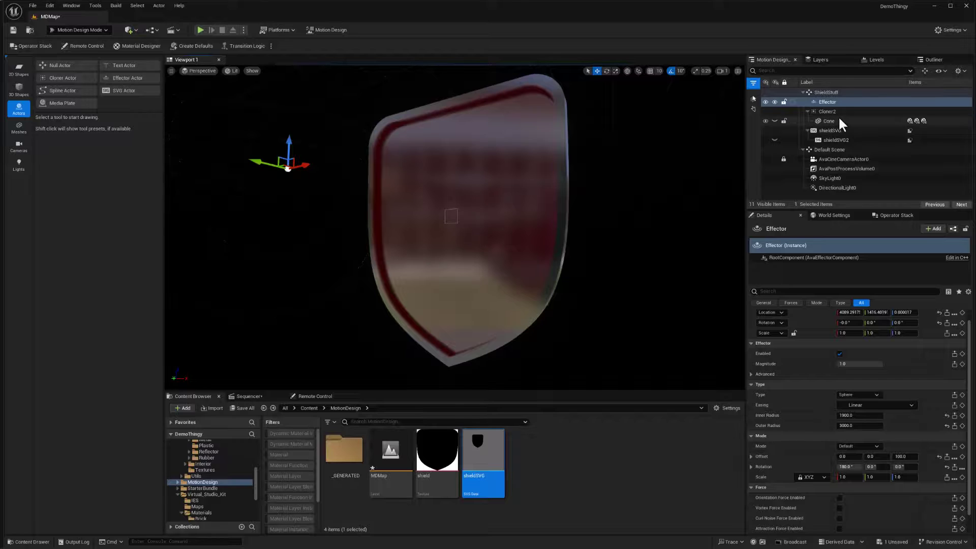
pyautogui.click(838, 129)
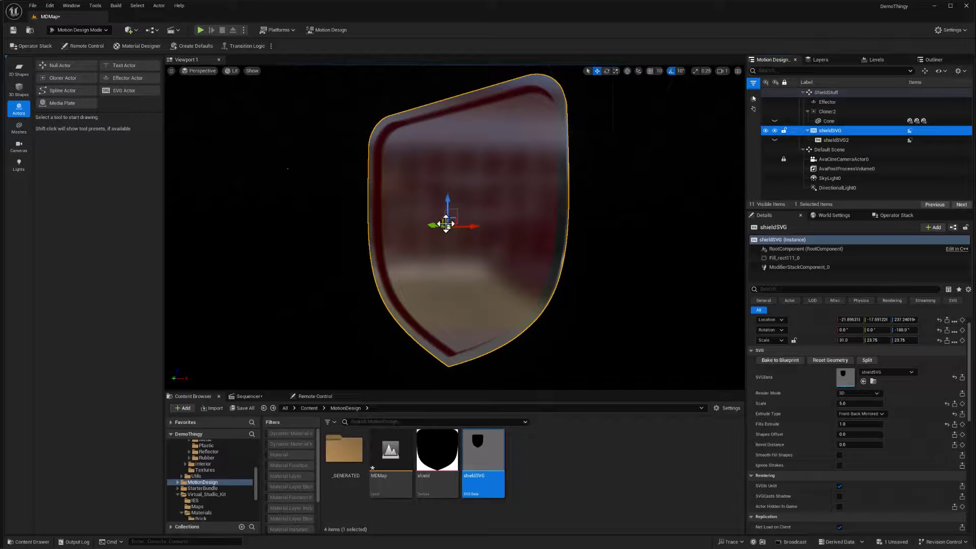
pyautogui.moveTo(432, 226); pyautogui.dragTo(438, 226)
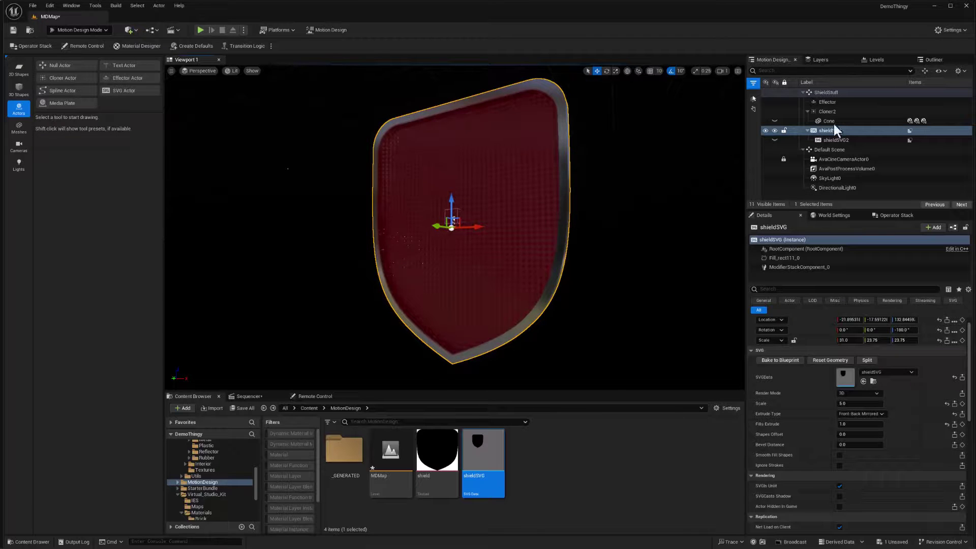
# Move the Effector over the shield's middle at about X -166, Y 427, and set its mode offset Z to 0
pyautogui.click(834, 102)
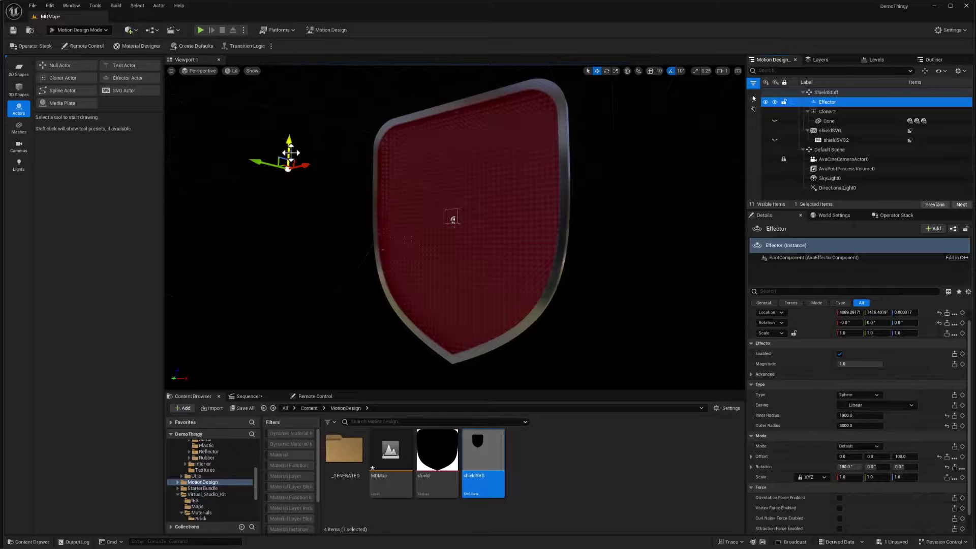
pyautogui.moveTo(291, 153); pyautogui.dragTo(482, 180)
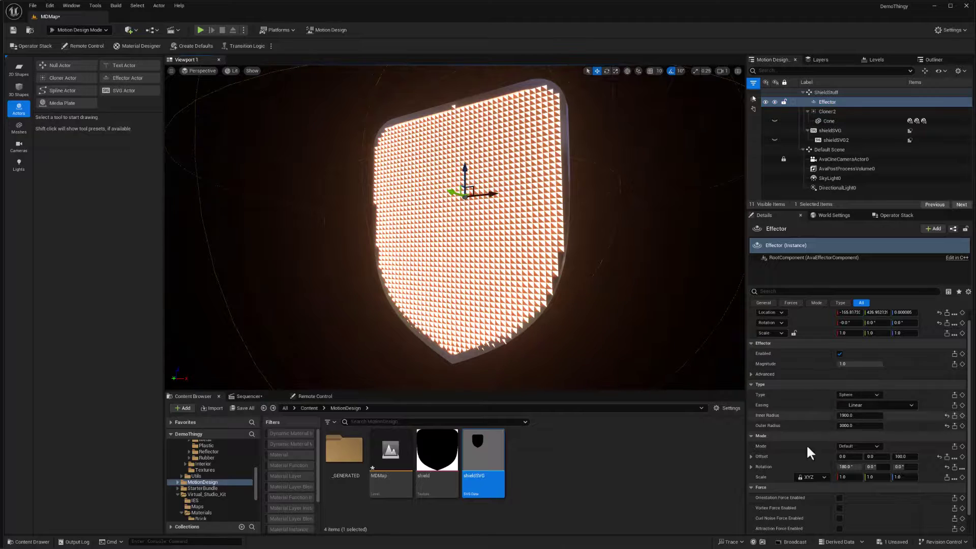
pyautogui.moveTo(905, 460); pyautogui.dragTo(897, 460)
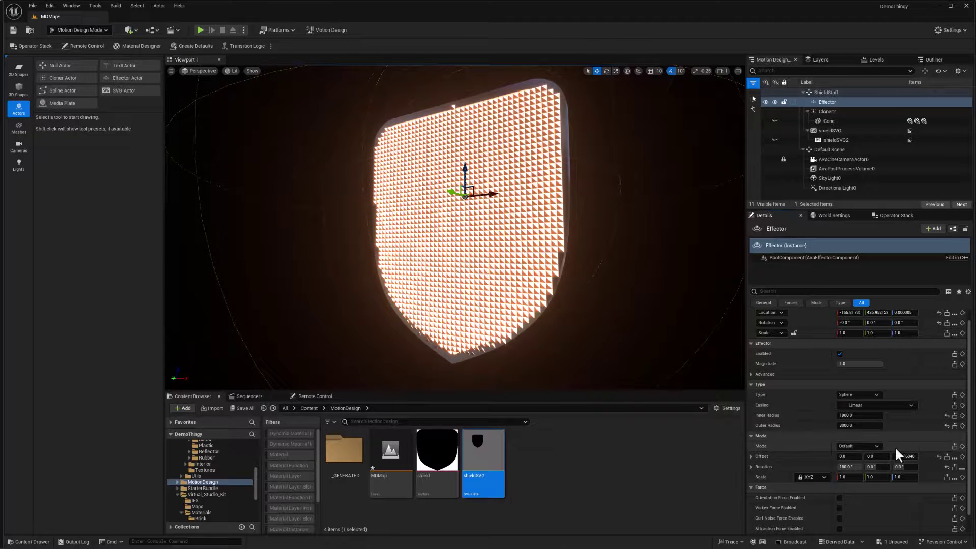
pyautogui.click(905, 456)
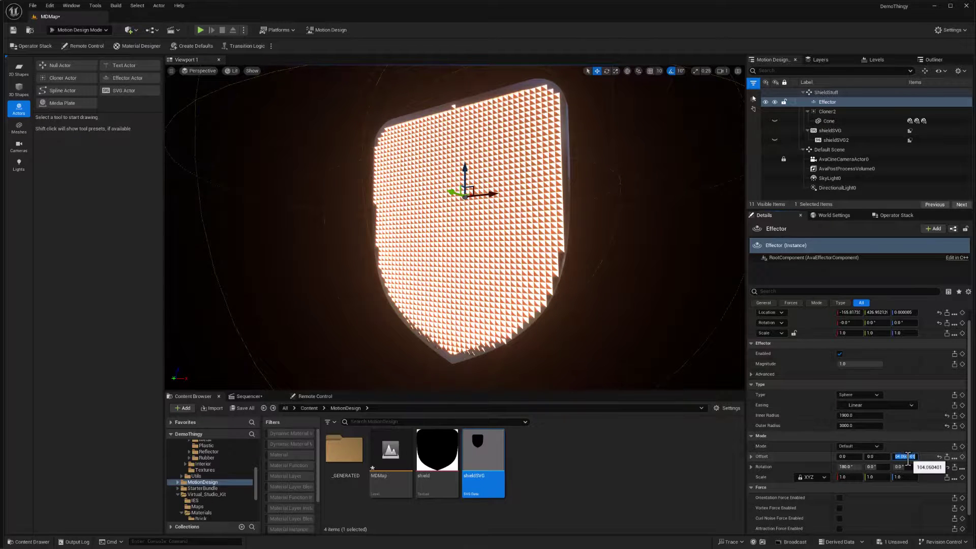
pyautogui.write('0')
pyautogui.press('Return')
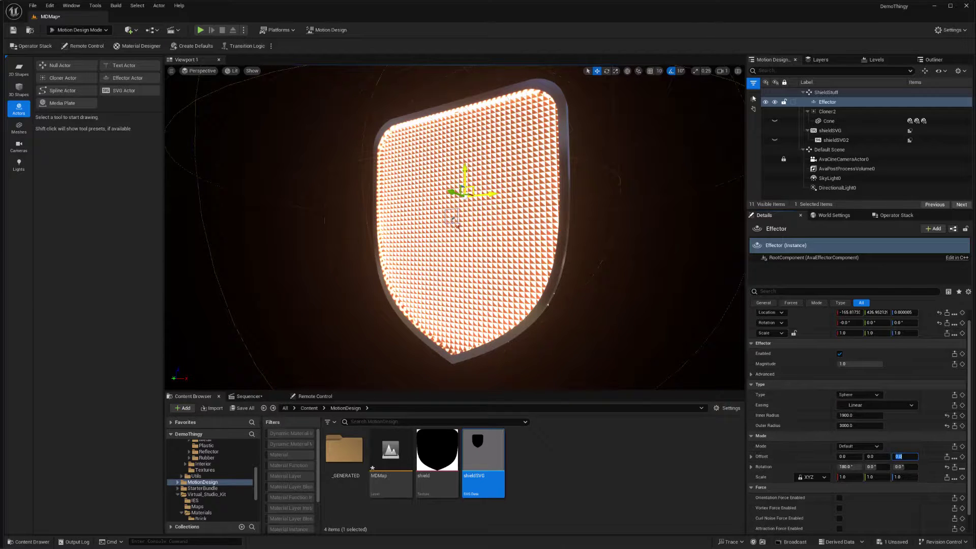
# Move the Effector away from the shield to about X 4476, Y 2773, and save the MDMap level
pyautogui.moveTo(467, 193); pyautogui.dragTo(280, 111)
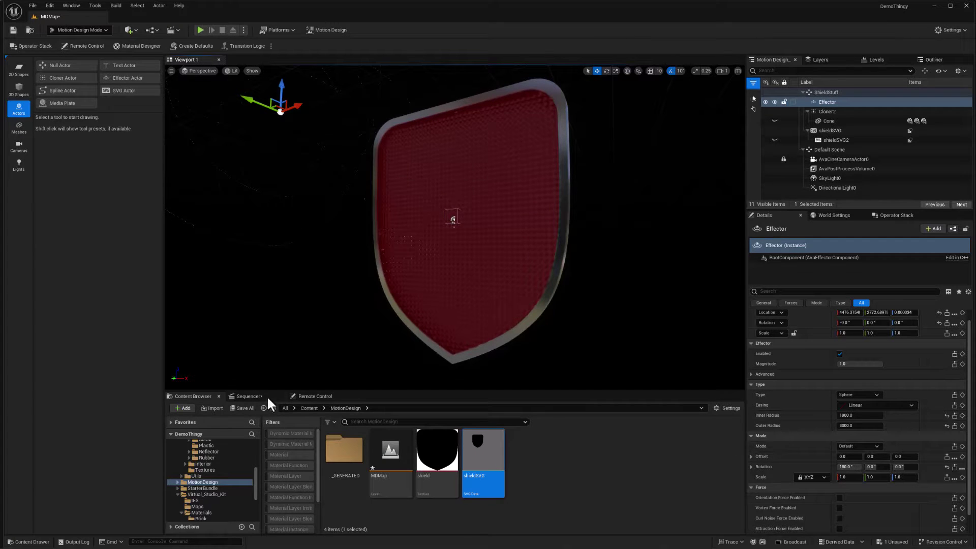
pyautogui.click(246, 408)
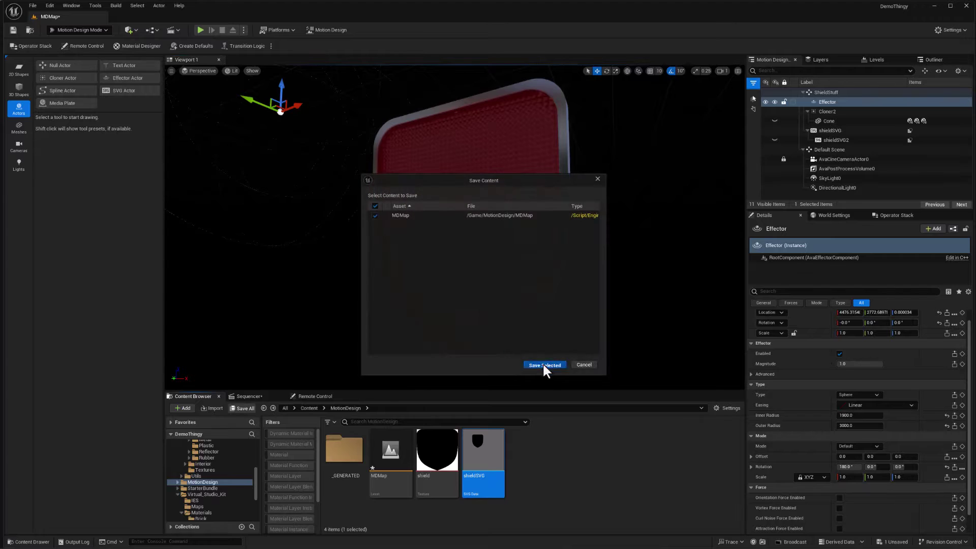
pyautogui.click(543, 365)
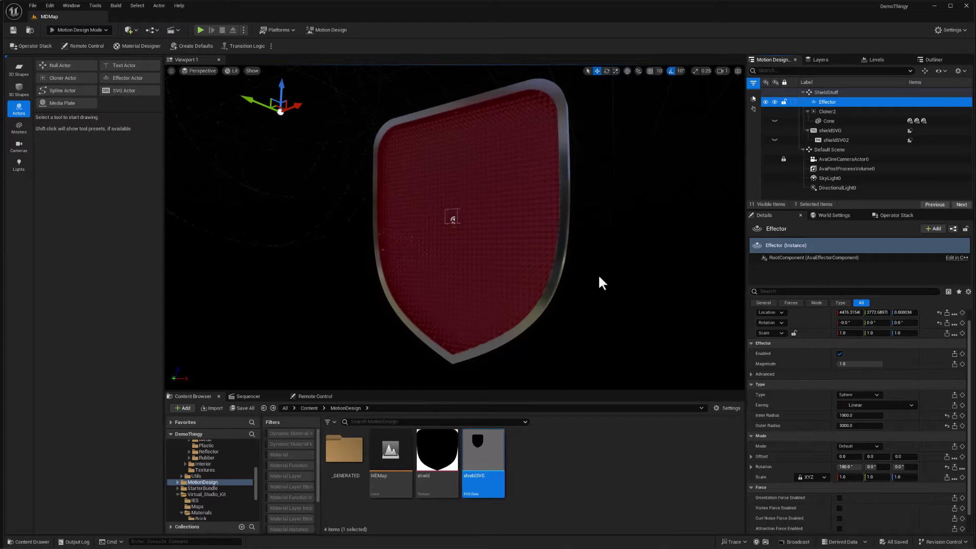
pyautogui.scroll(-3, 602, 287)
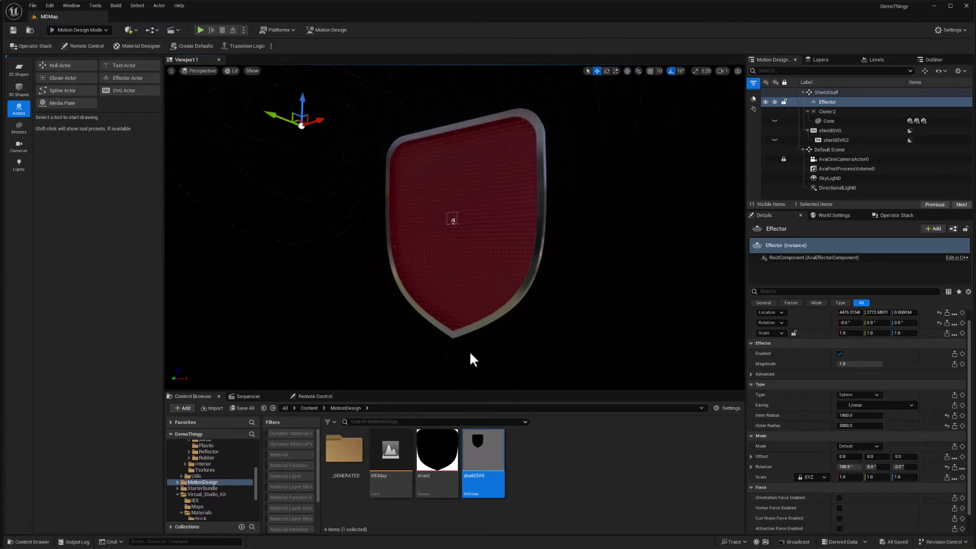